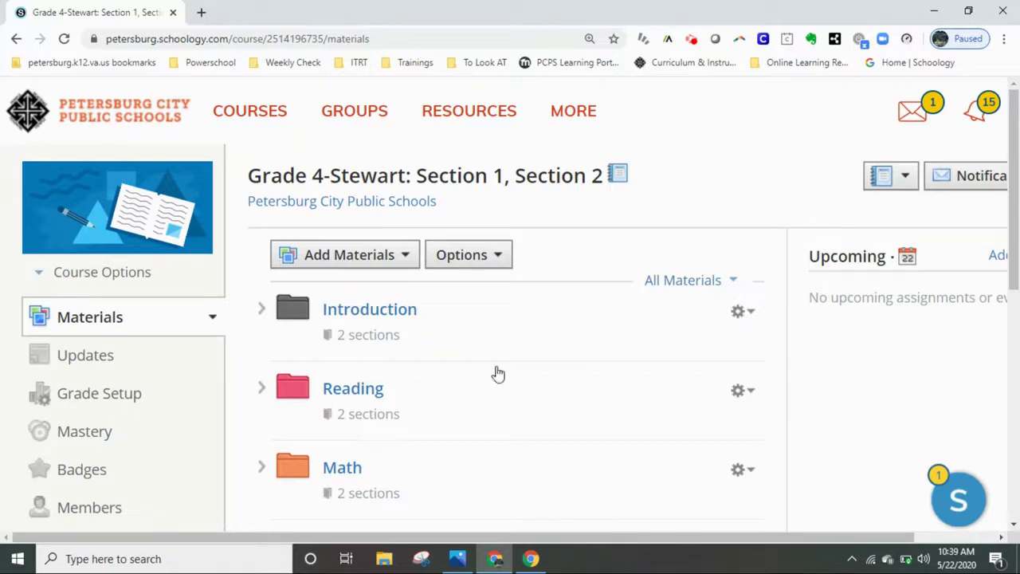
Open the Practice Items folder in the Grade 4 course materials
scroll(503, 388, down, 1)
scroll(503, 388, down, 1)
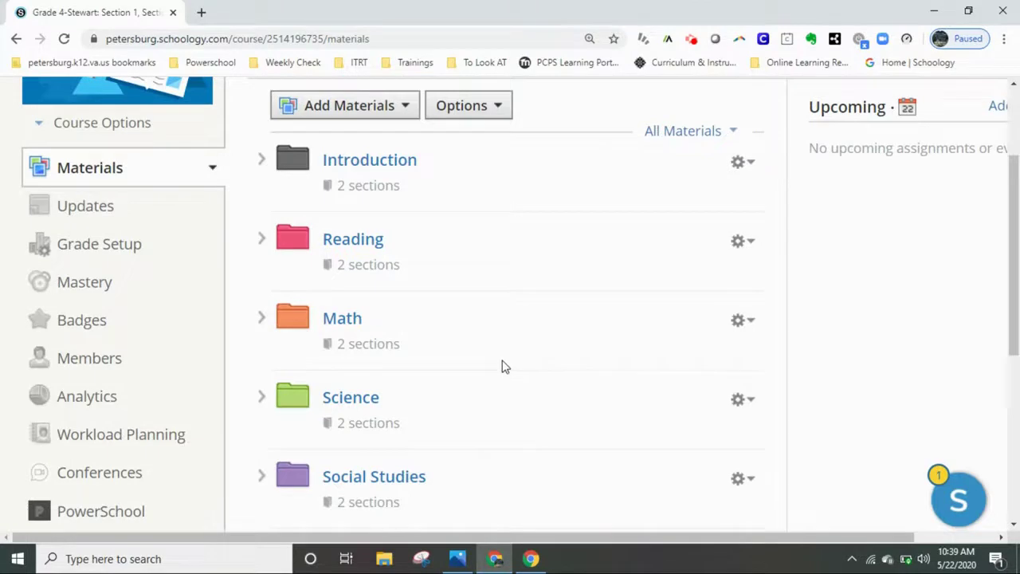
scroll(503, 364, up, 2)
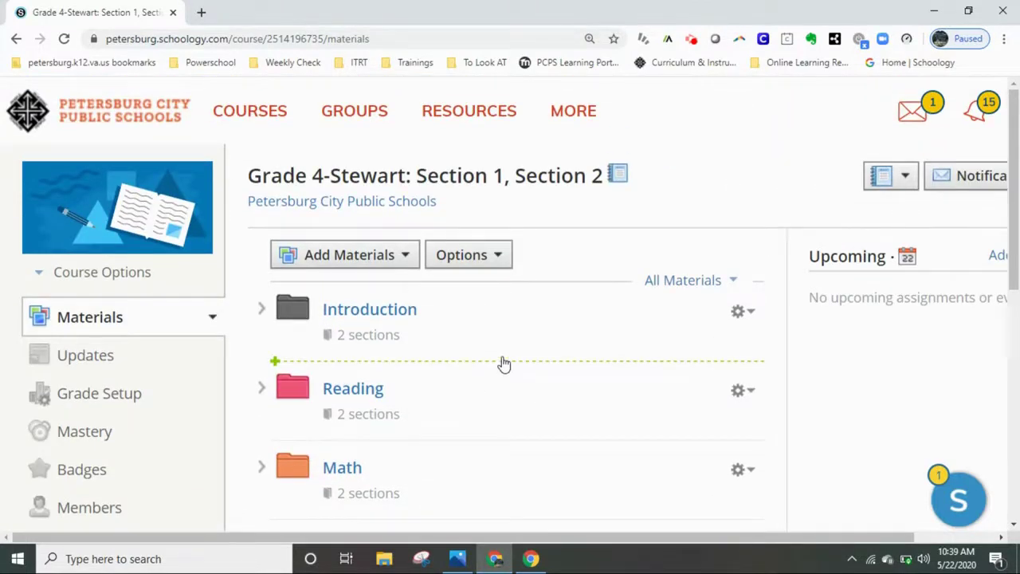
scroll(503, 364, down, 4)
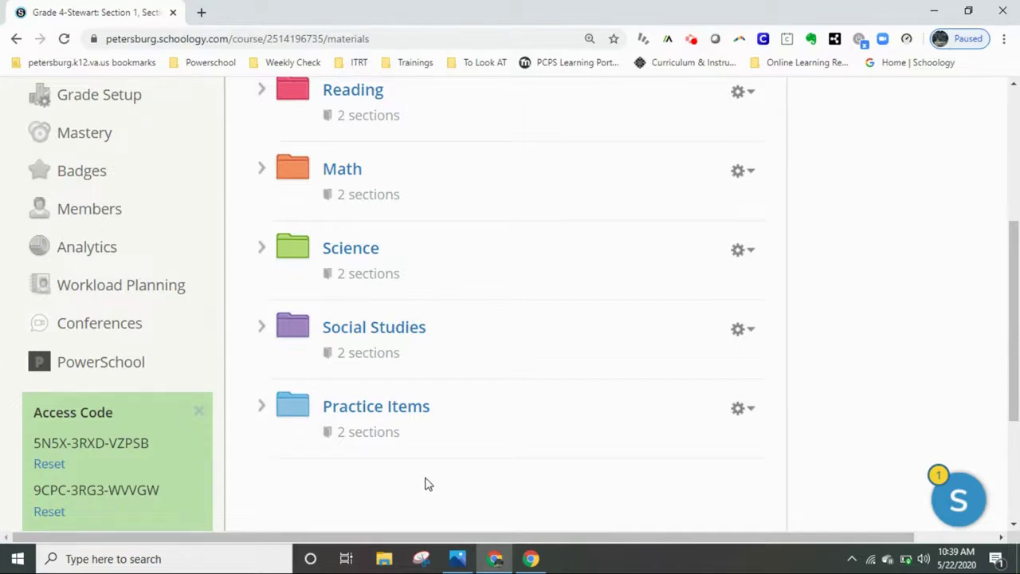
scroll(425, 486, up, 3)
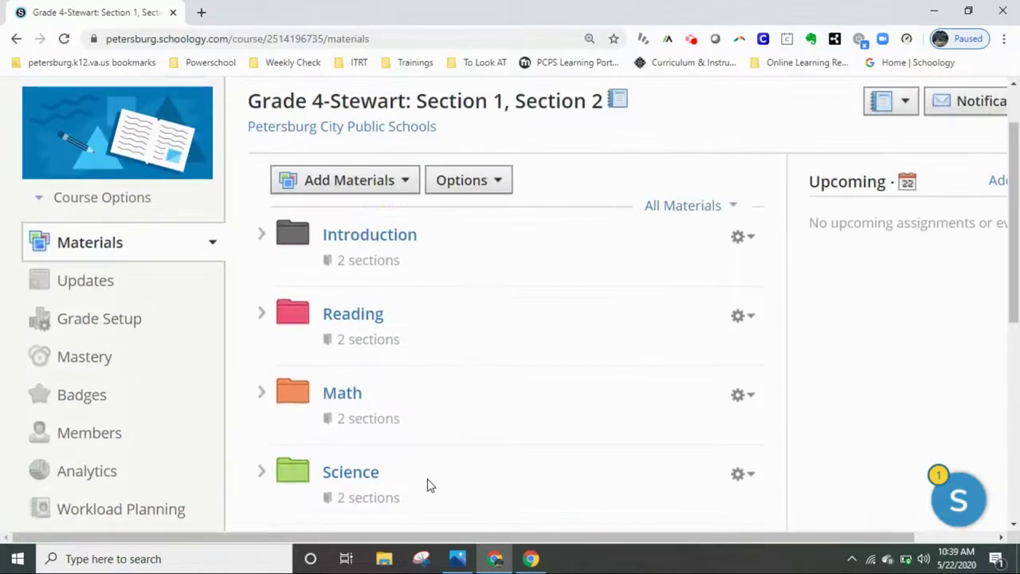
scroll(427, 486, down, 3)
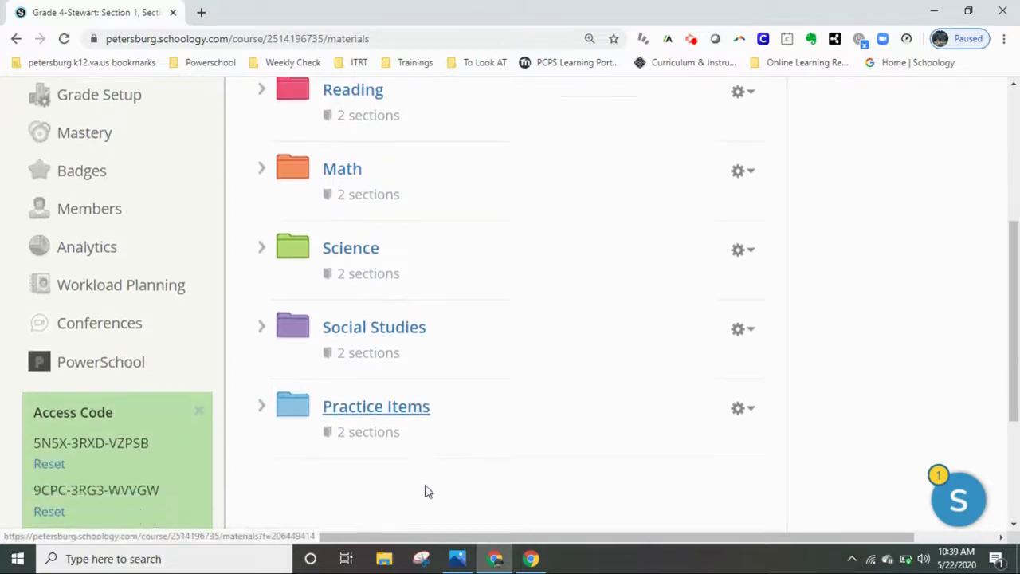
click(396, 412)
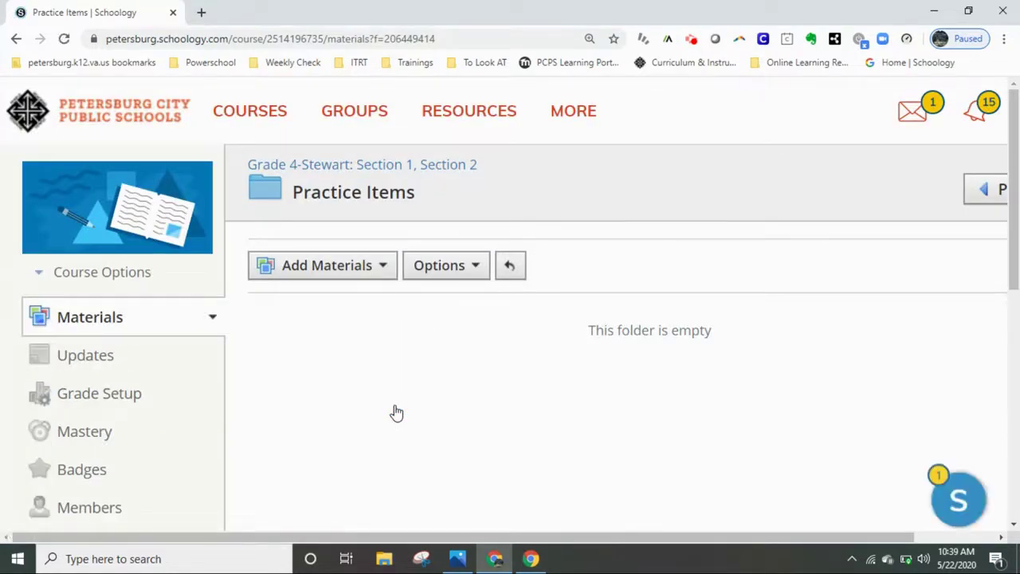
Start a new folder inside Practice Items and title it "Back to School 2020-2021"
click(378, 270)
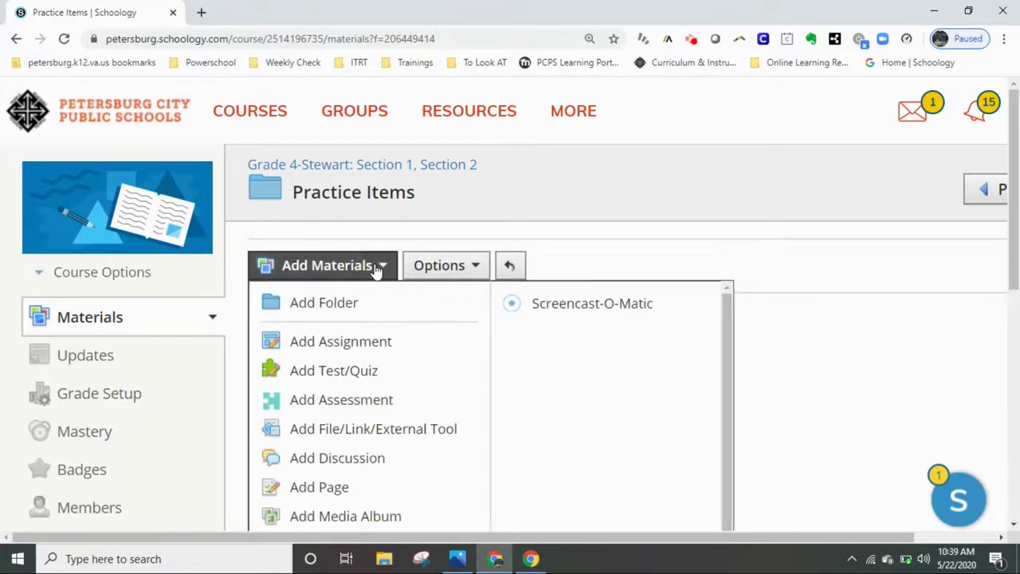
click(340, 301)
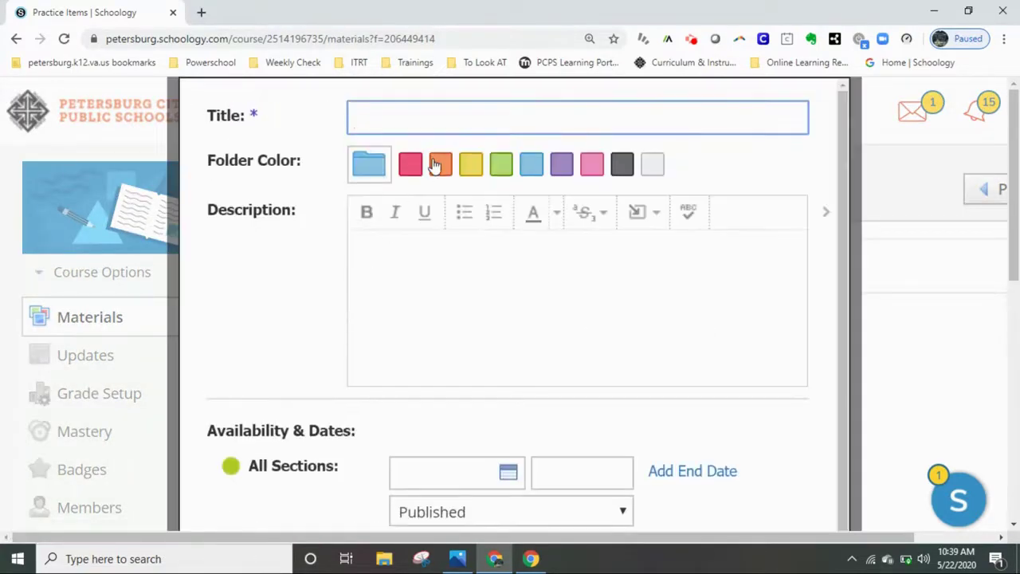
text(Back to School )
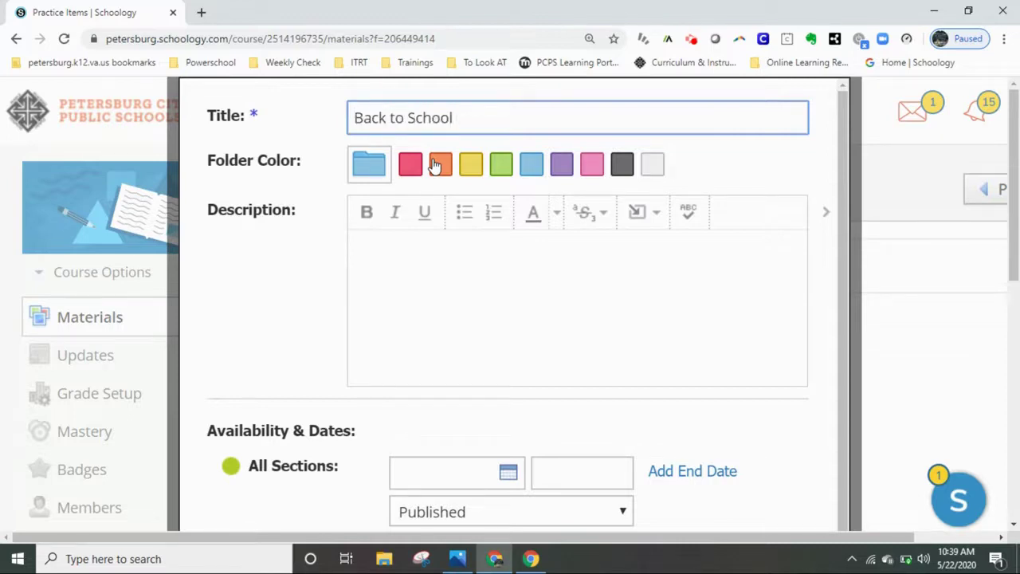
text( 2020-2021)
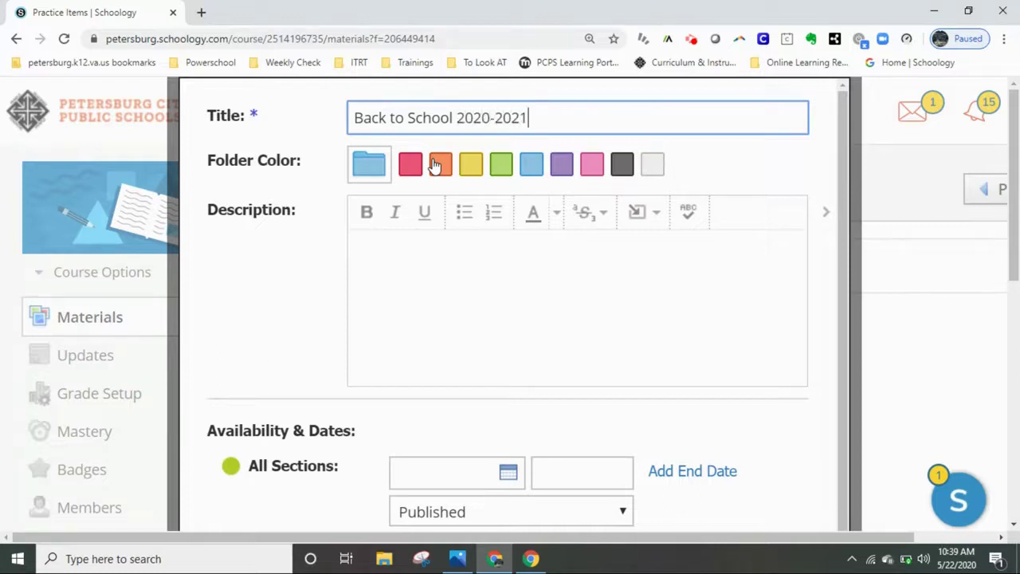
click(789, 441)
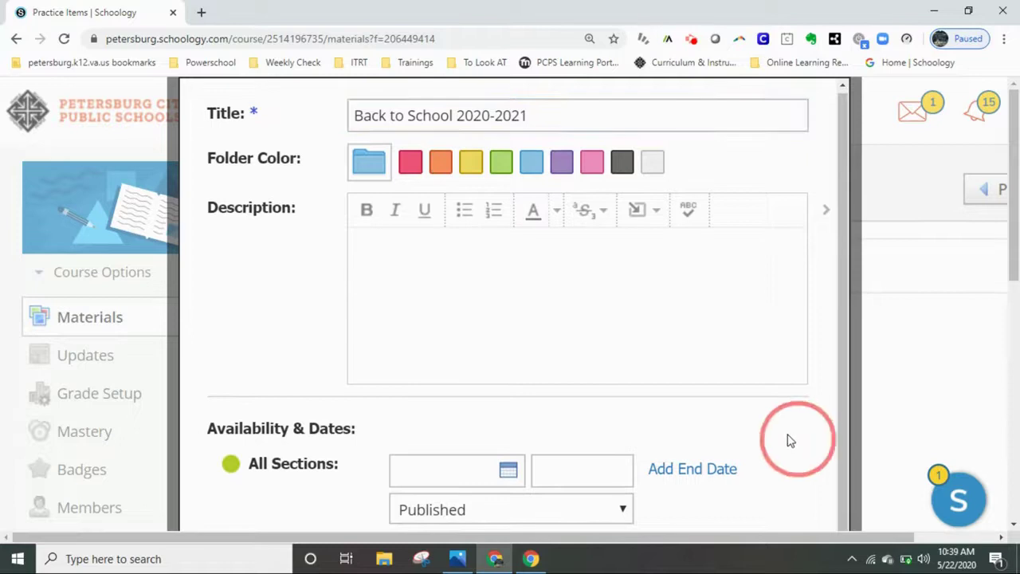
Enter the folder description "This folder is for my 1st week of school for the 2020-2021 academic year" and create the folder
scroll(789, 440, down, 2)
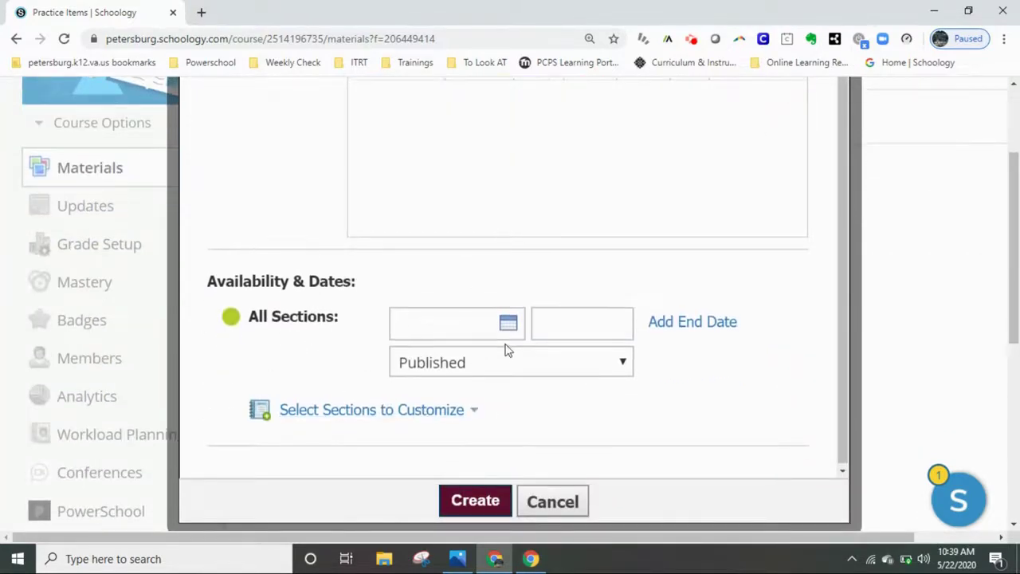
scroll(638, 251, up, 2)
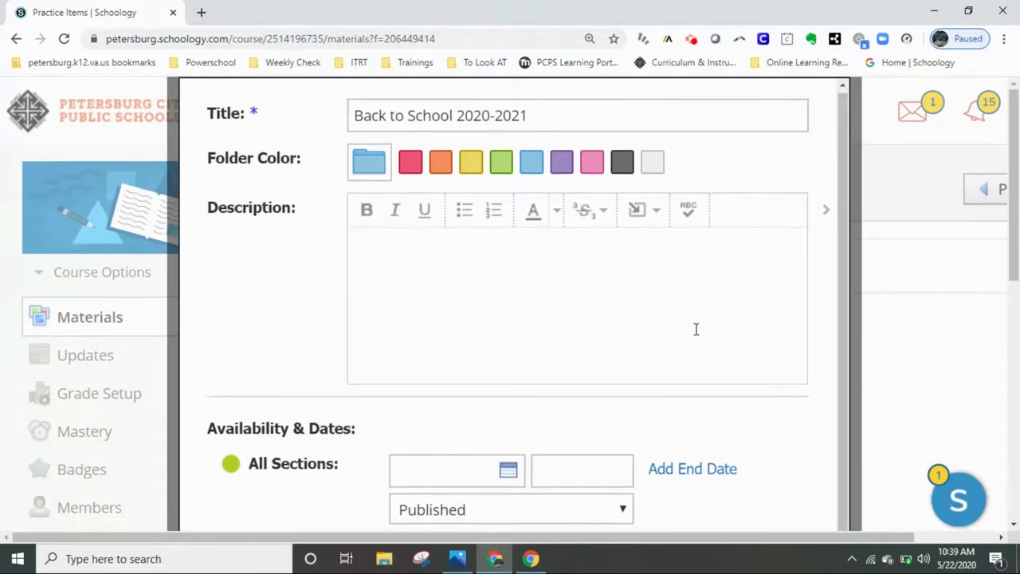
scroll(695, 327, down, 1)
scroll(513, 232, up, 1)
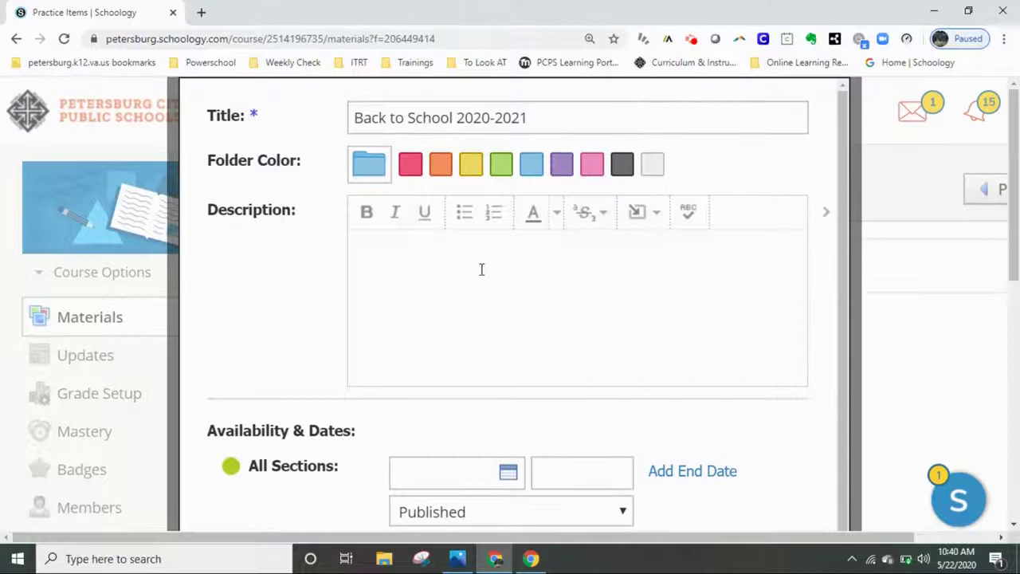
click(477, 251)
text(This folder is for )
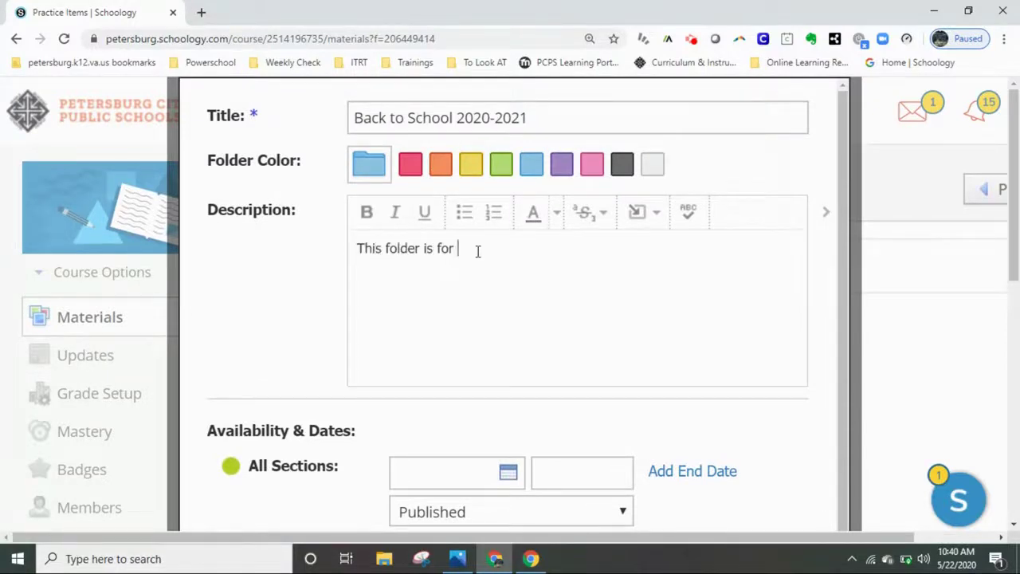
text(my 1st week of school )
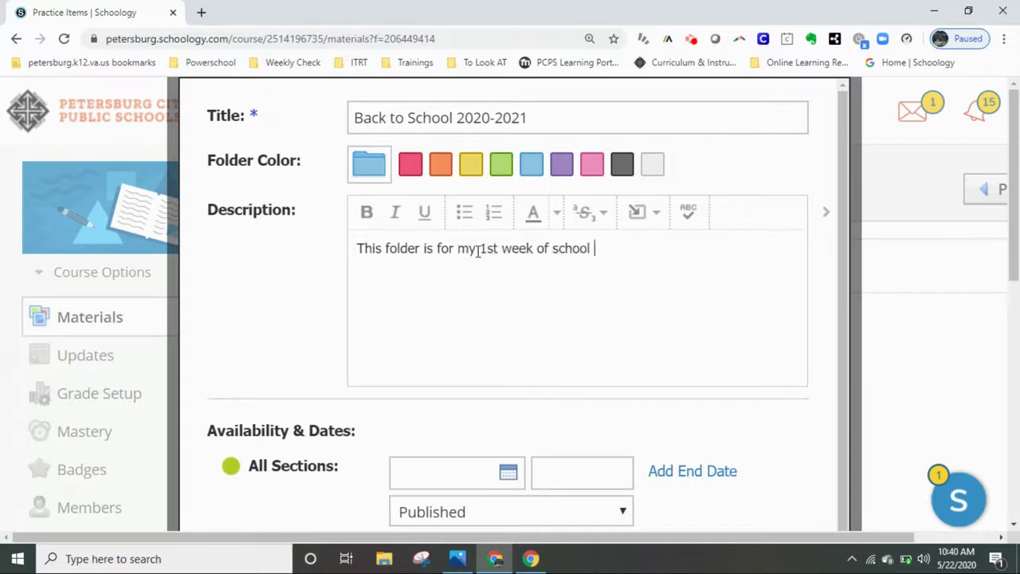
text(for the 2020-2020)
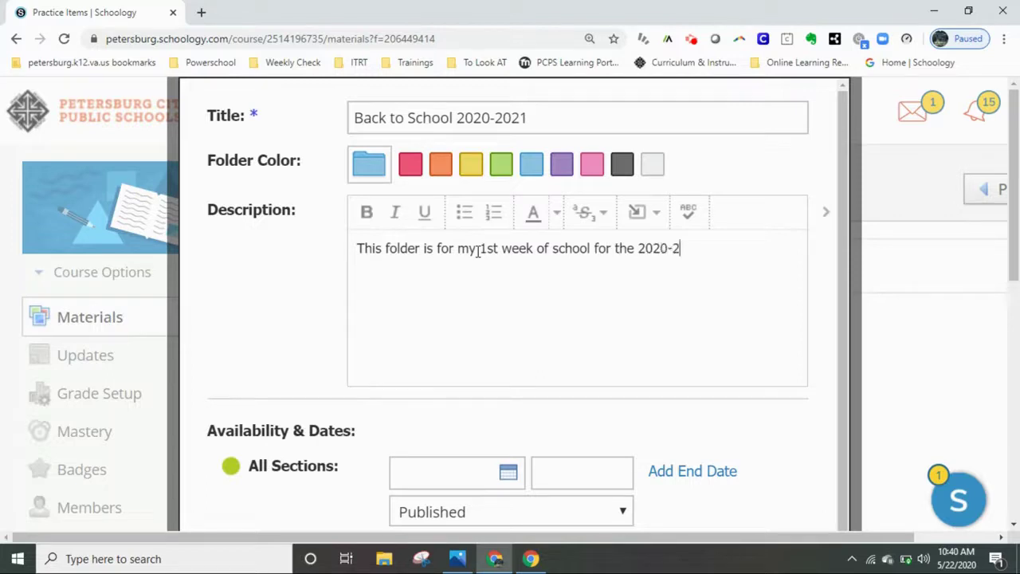
key(BackSpace)
text(1 School)
key(BackSpace)
key(BackSpace)
key(BackSpace)
key(BackSpace)
key(BackSpace)
key(BackSpace)
text(academic year)
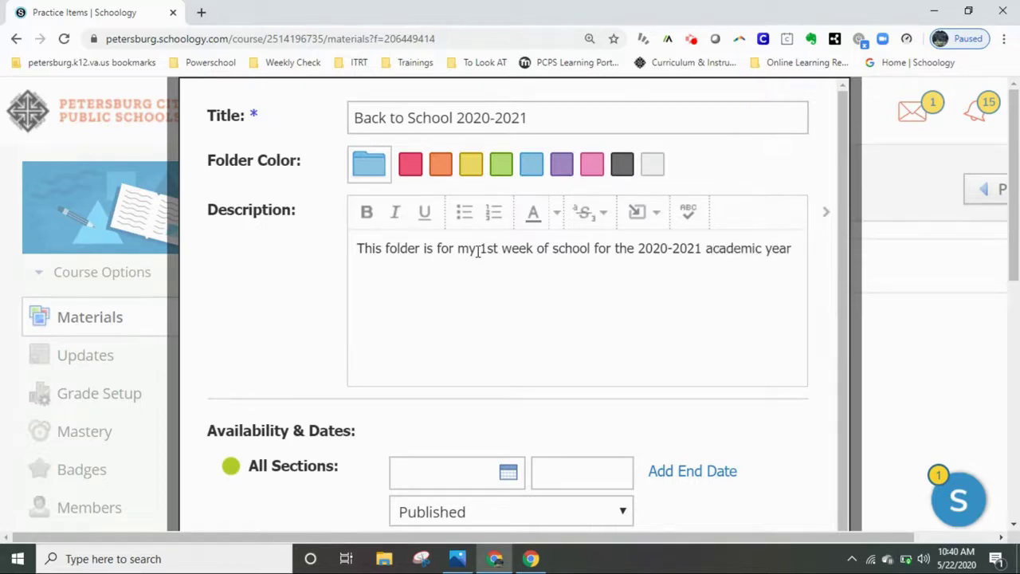
scroll(691, 419, down, 5)
click(468, 285)
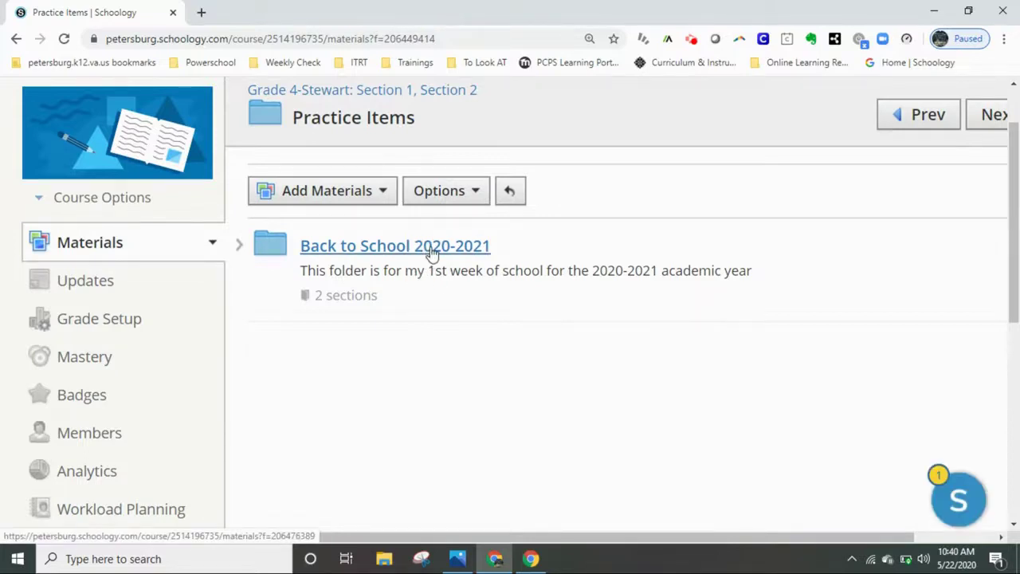
Open the Back to School 2020-2021 folder and start a media album titled "Show me who you are"
click(431, 252)
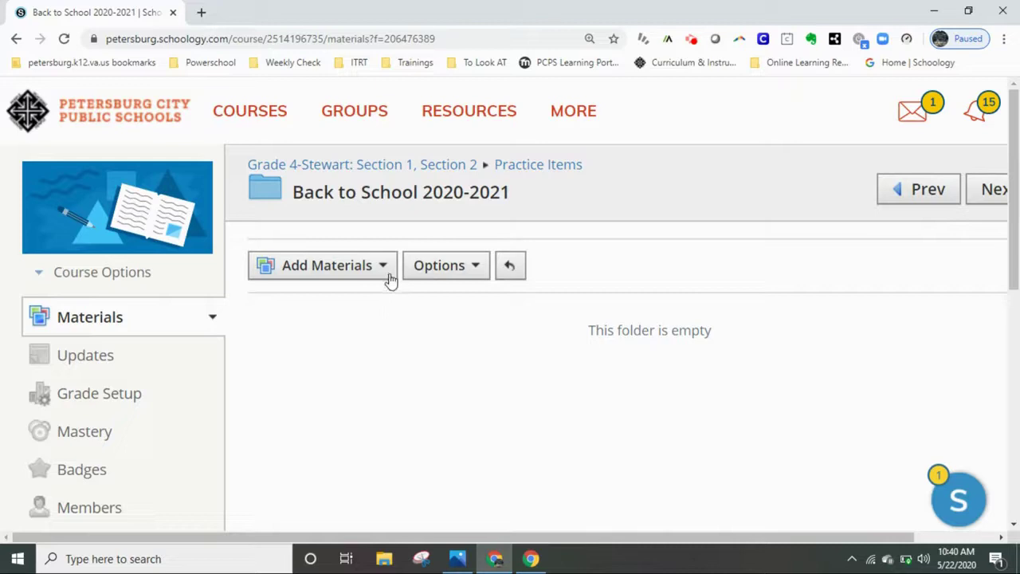
scroll(378, 335, down, 1)
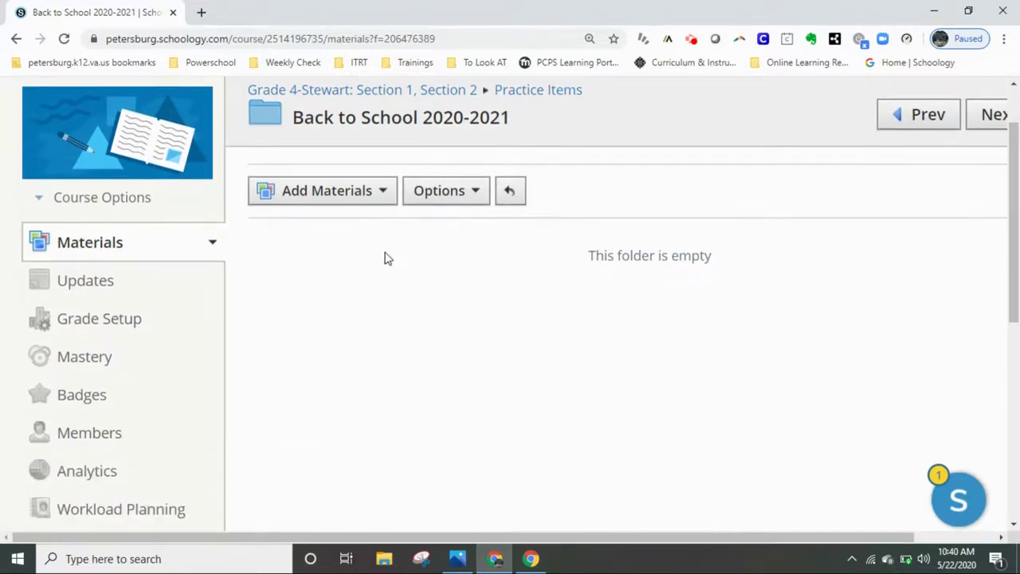
click(387, 198)
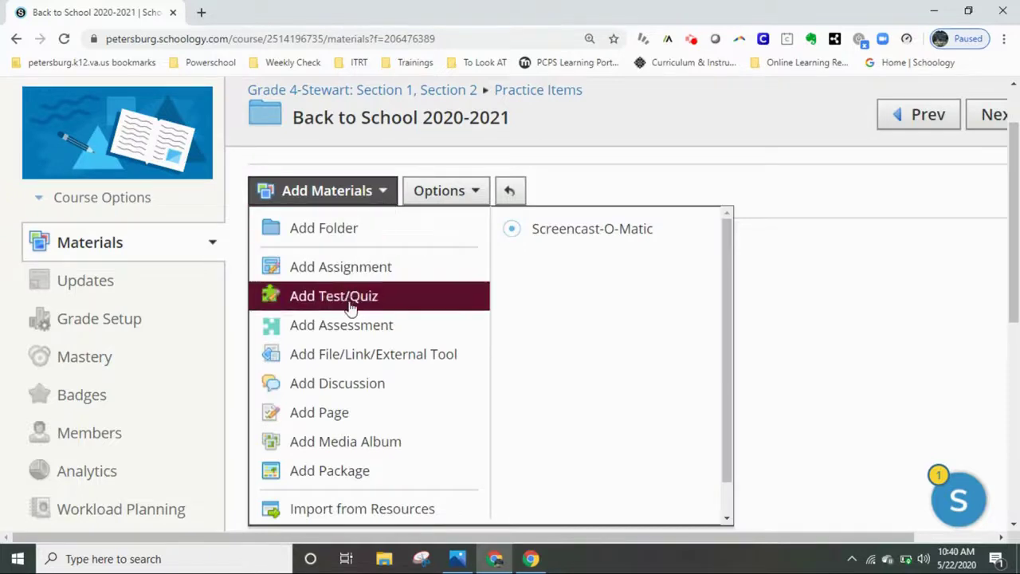
click(363, 442)
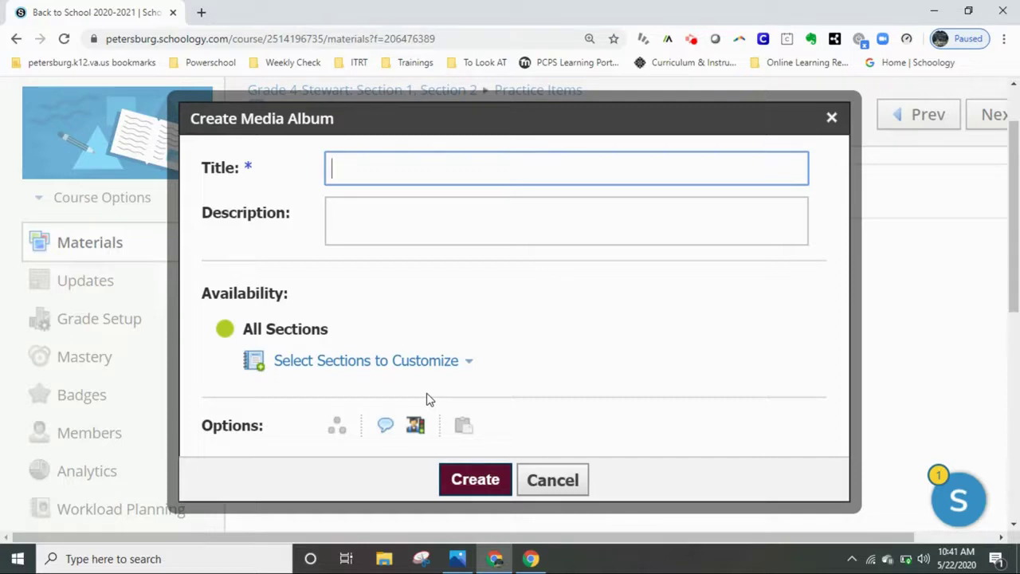
text(Show me who you are)
Begin the album description with "In this media album you will post a picture that represents who you are as a person."
key(Tab)
text(In thi)
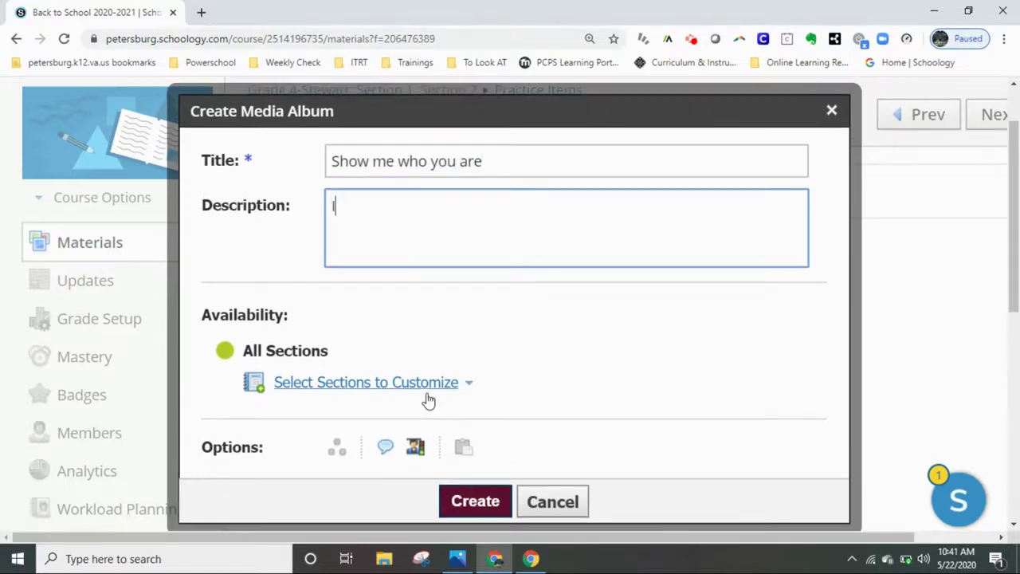
text(s media alb)
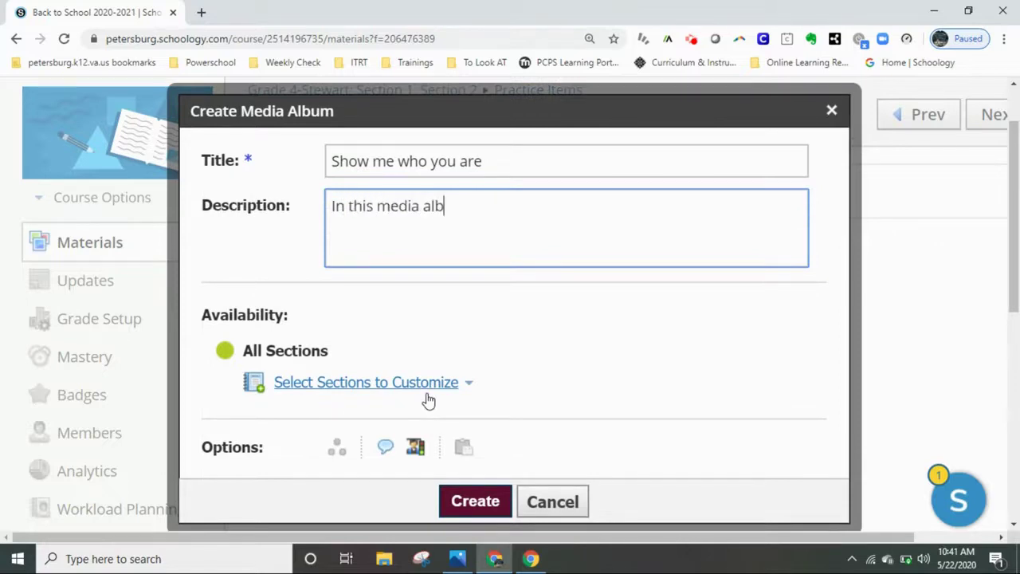
text(um you will po)
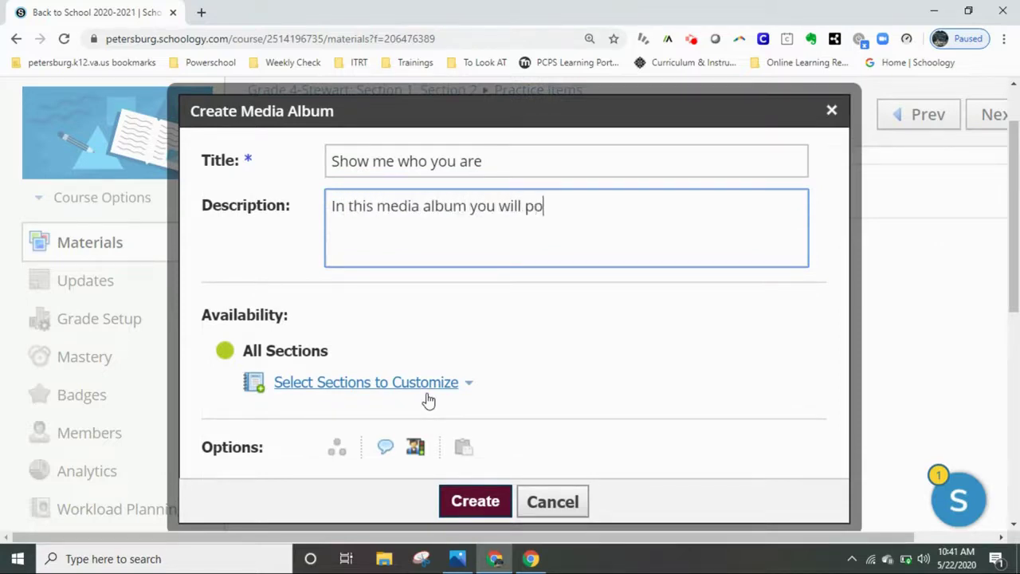
text(st a picture)
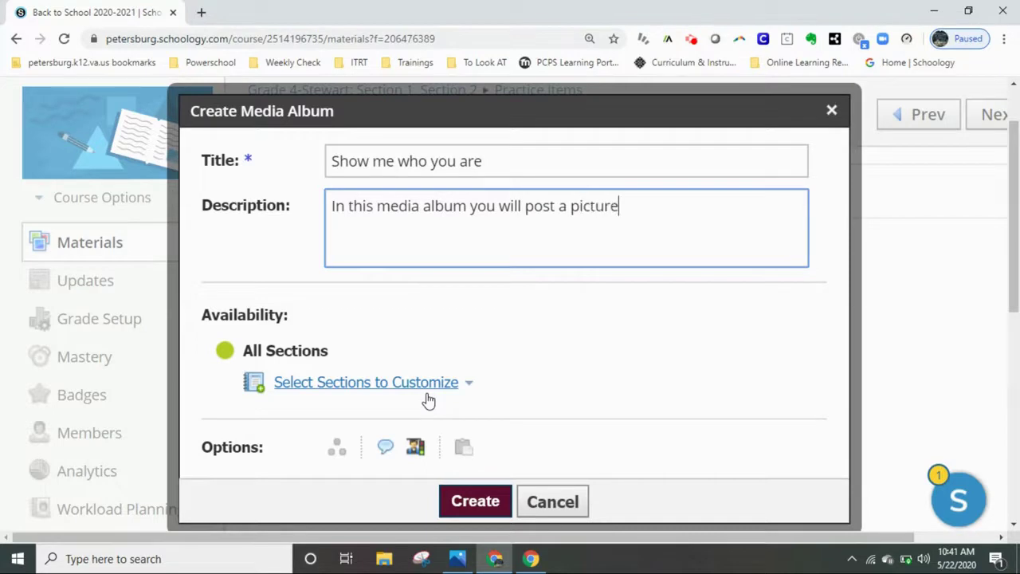
text( that represents who)
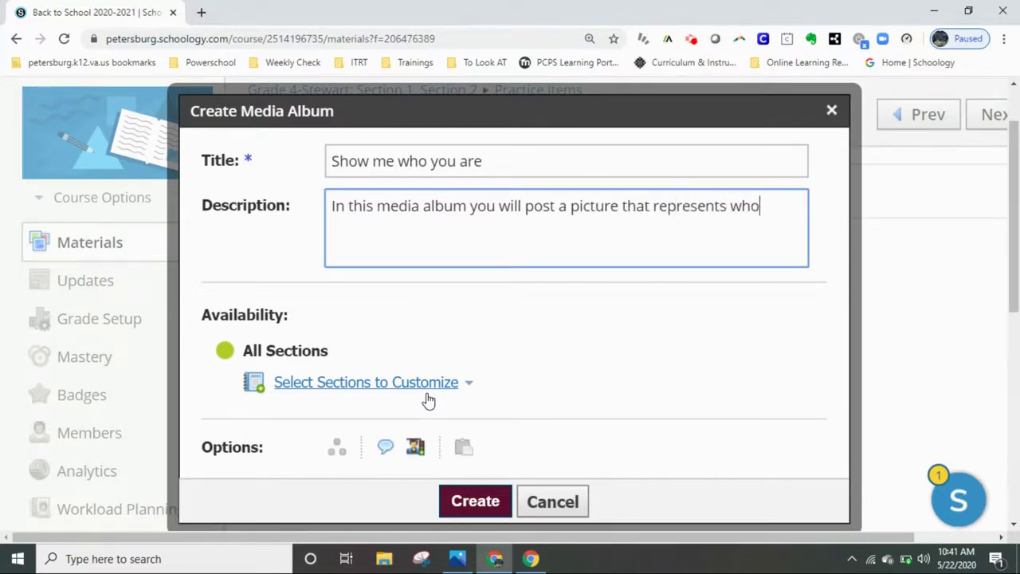
text( you are a s a p)
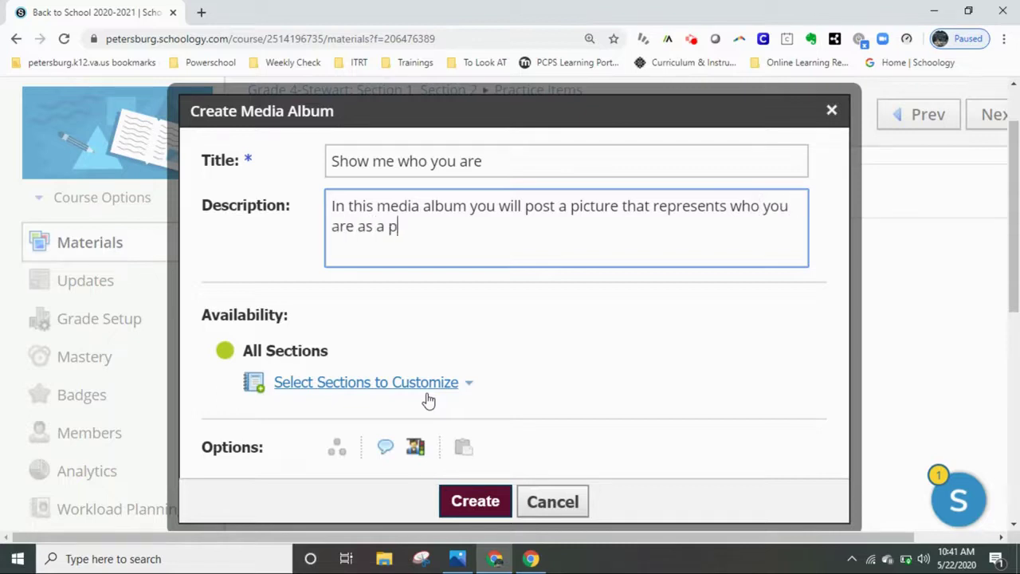
text(erson. The p)
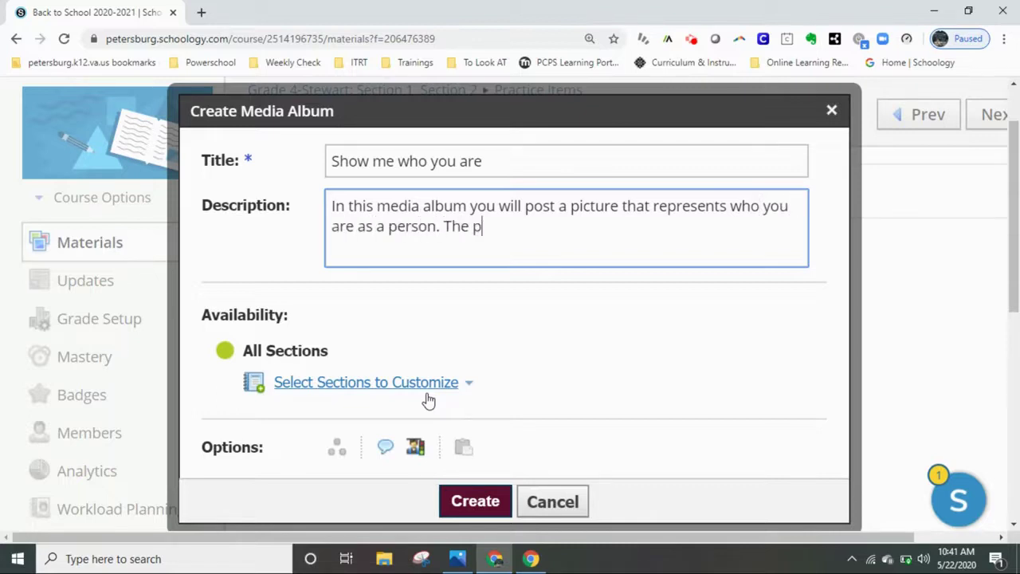
Continue the album description with "The picture can show your favorite sport, favorite food, your family, your pets or be a funny picture."
text(icture can sho)
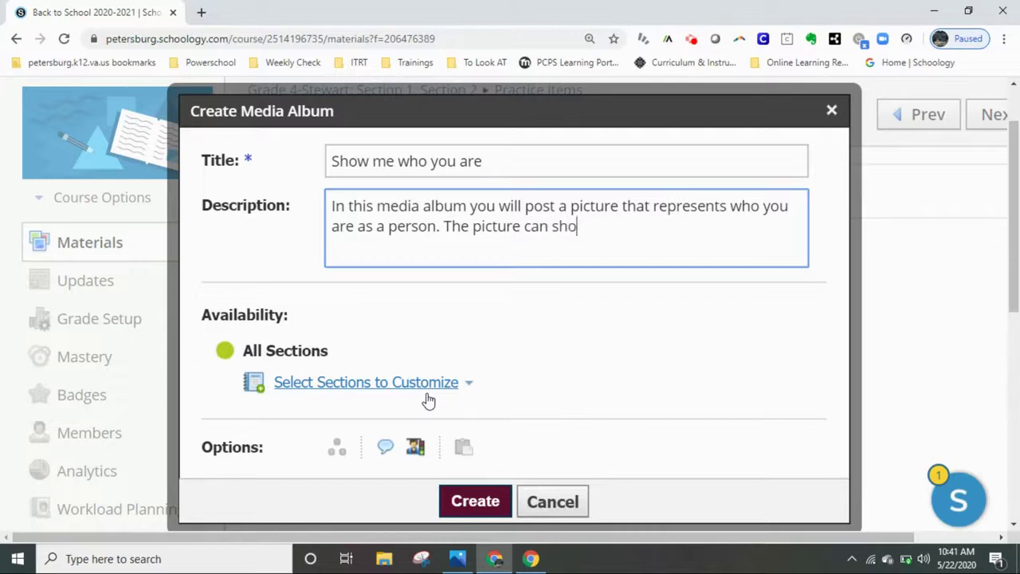
text(w your favor)
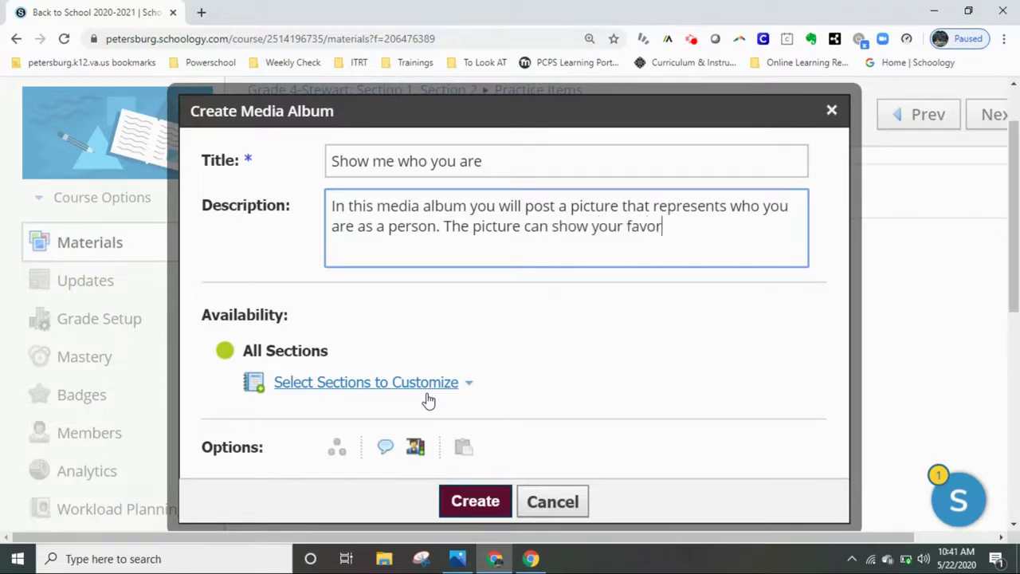
text(ite sport, favortie)
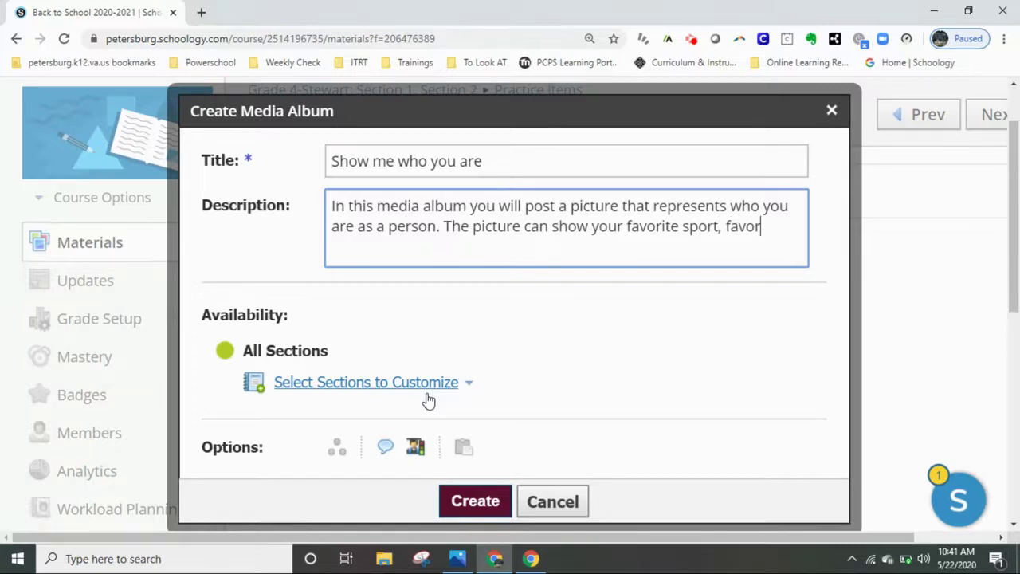
key(BackSpace)
key(BackSpace)
text(ite food,)
text(your family,)
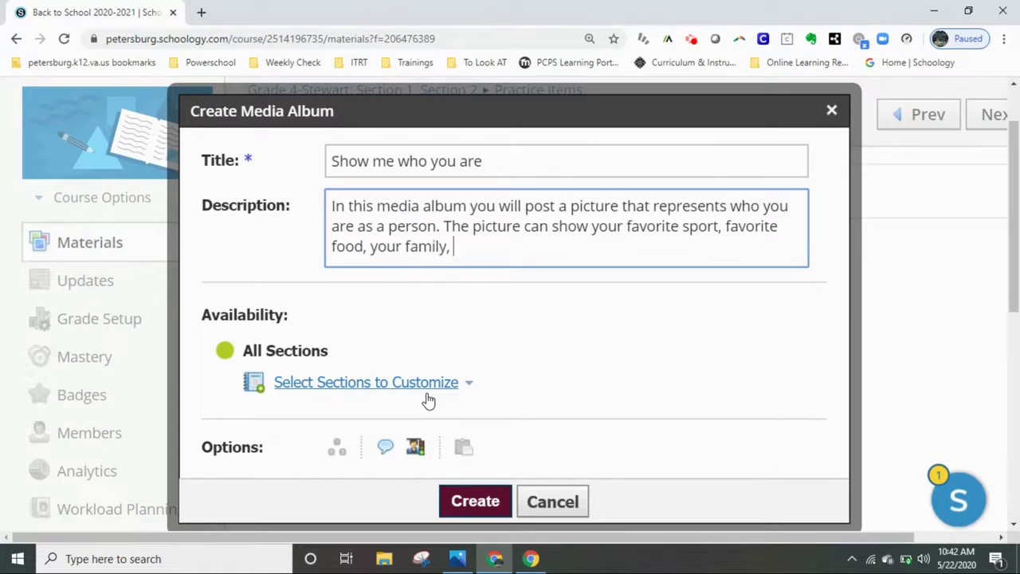
text( your pets or be a funny picture. You)
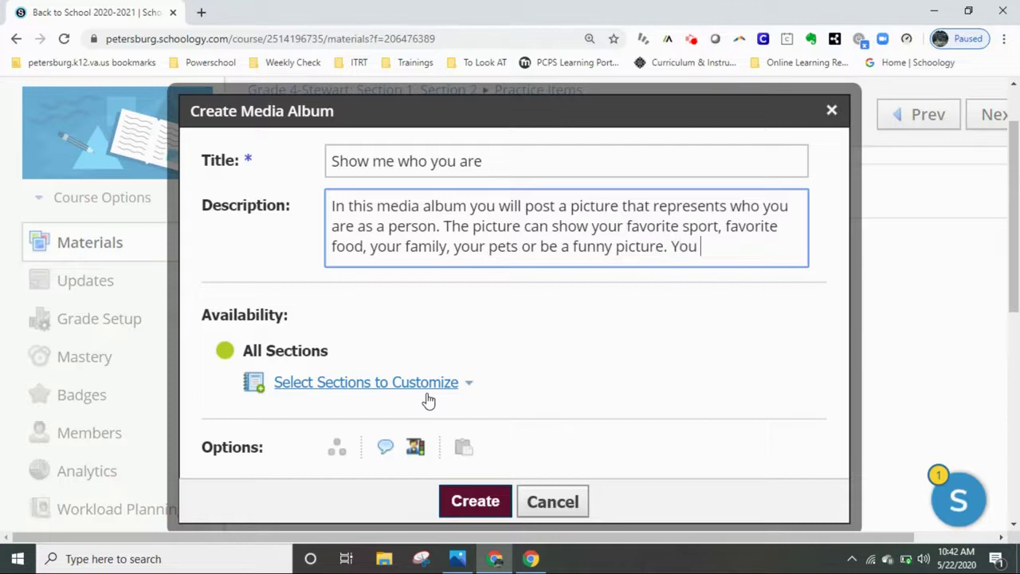
Finish the album description with "You get to decide. Just make sure that it is appropriate and you follow Digital Citizenship guidelines."
text(cide)
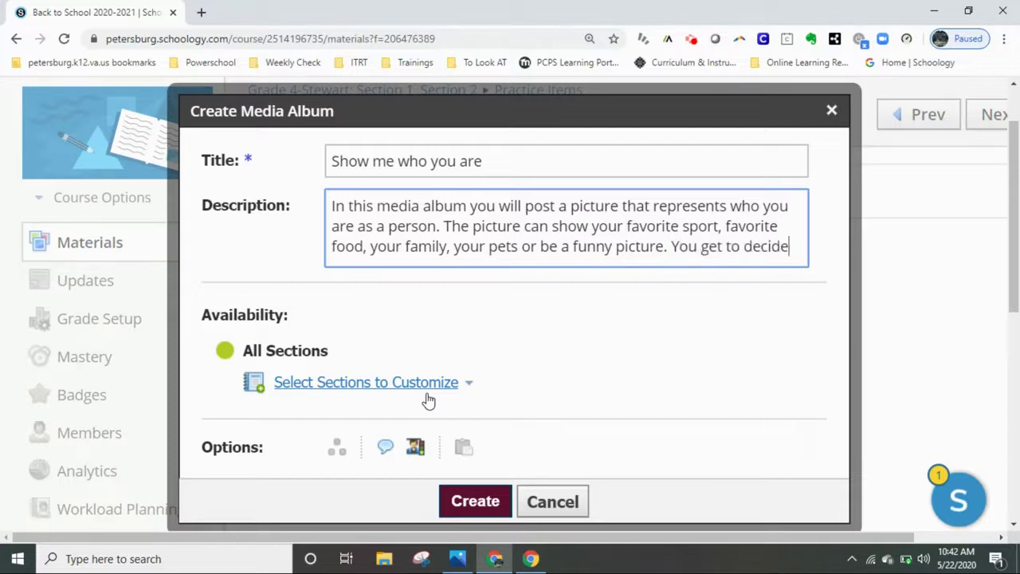
text(. Just make sur e)
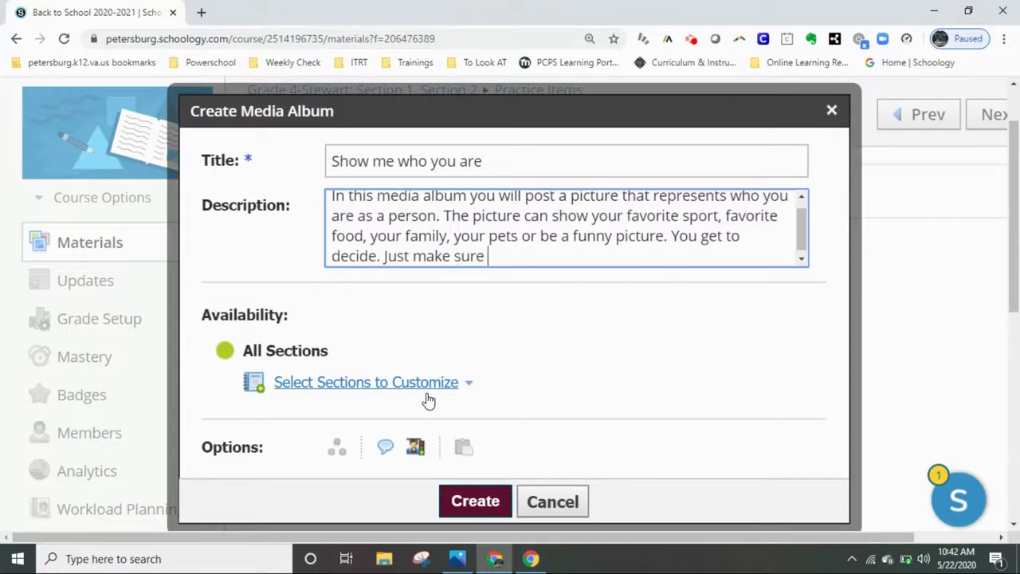
text(that it is app)
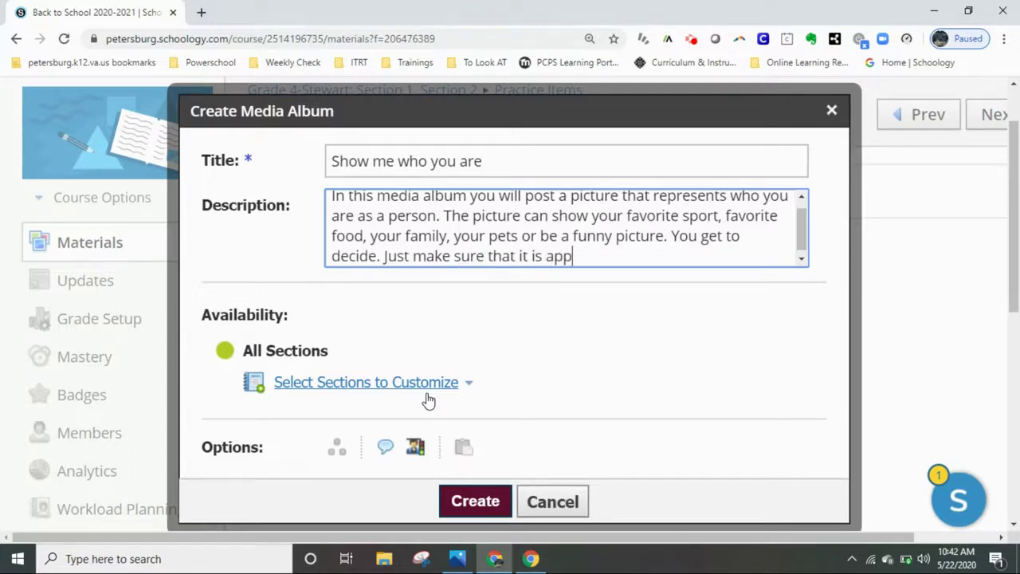
text(ropriate and you )
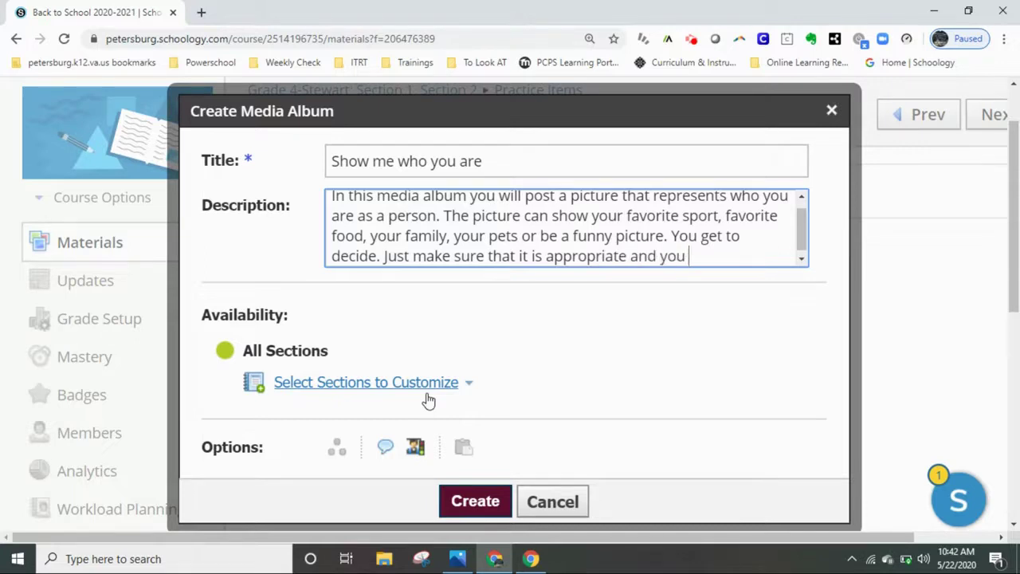
text(follow Di)
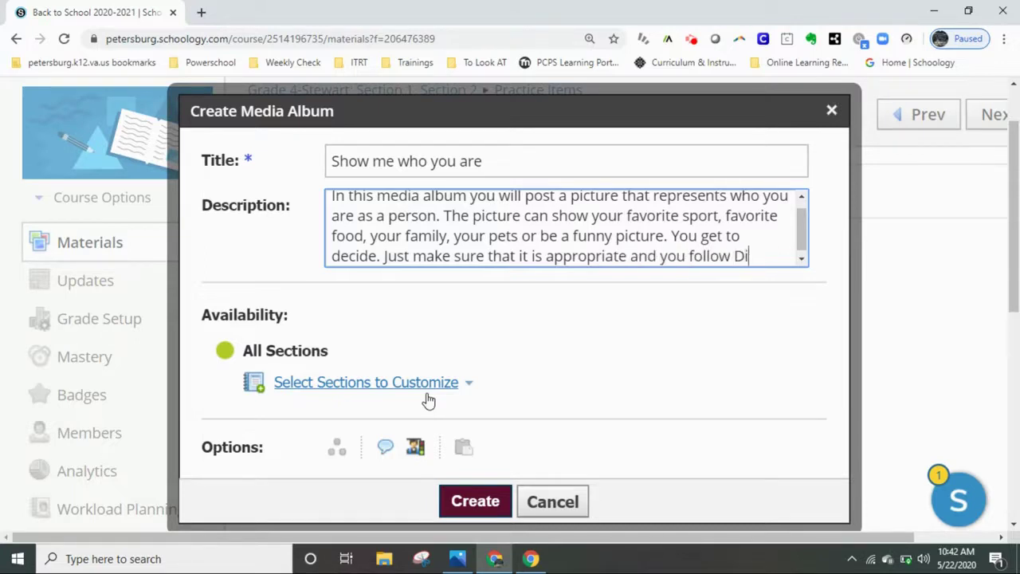
text(gital C)
text(itizens)
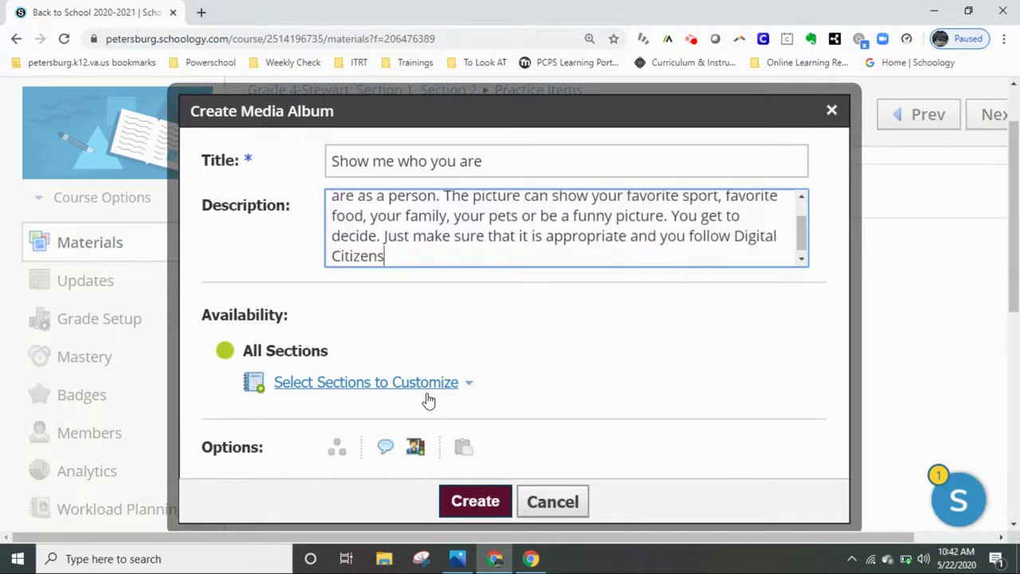
text(hip guidelines.)
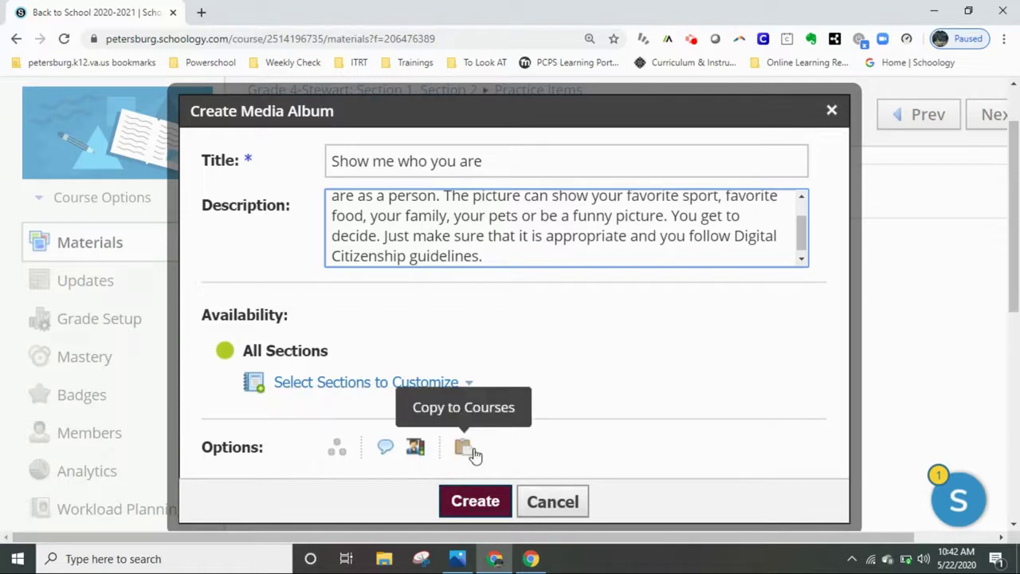
Turn off comments for the album, let both instructors and students add media, and create the album
click(386, 448)
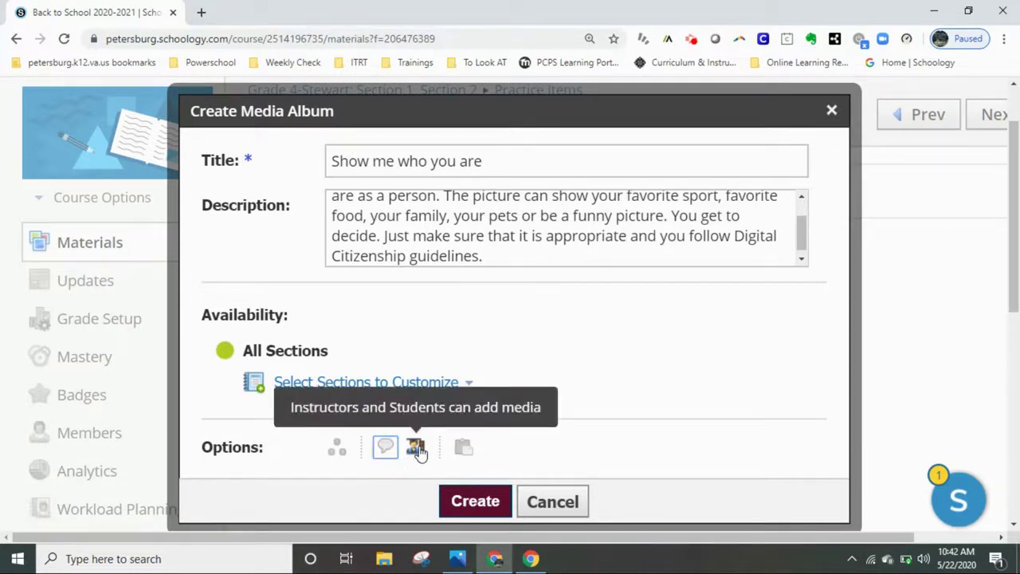
click(419, 451)
click(419, 450)
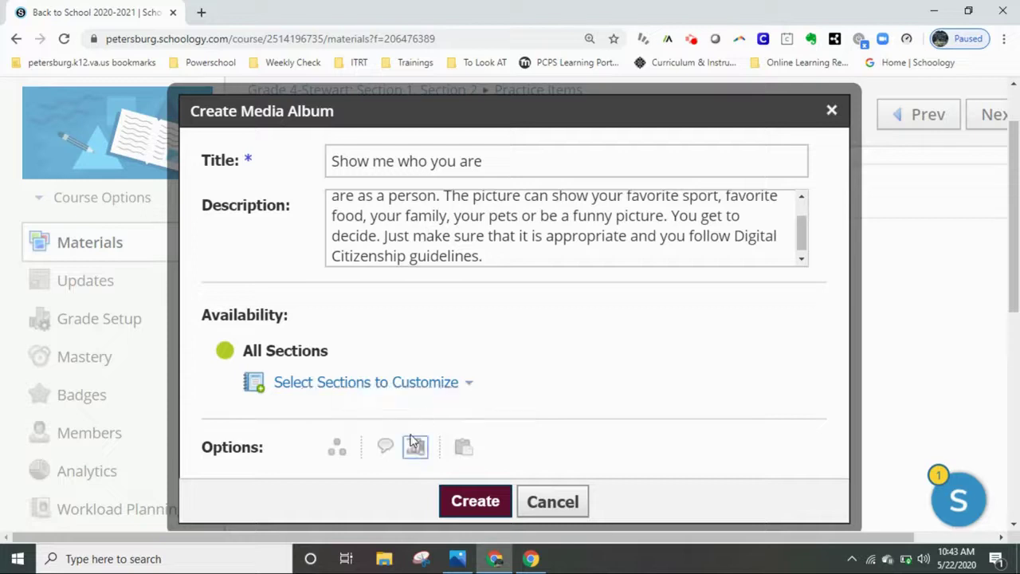
click(415, 452)
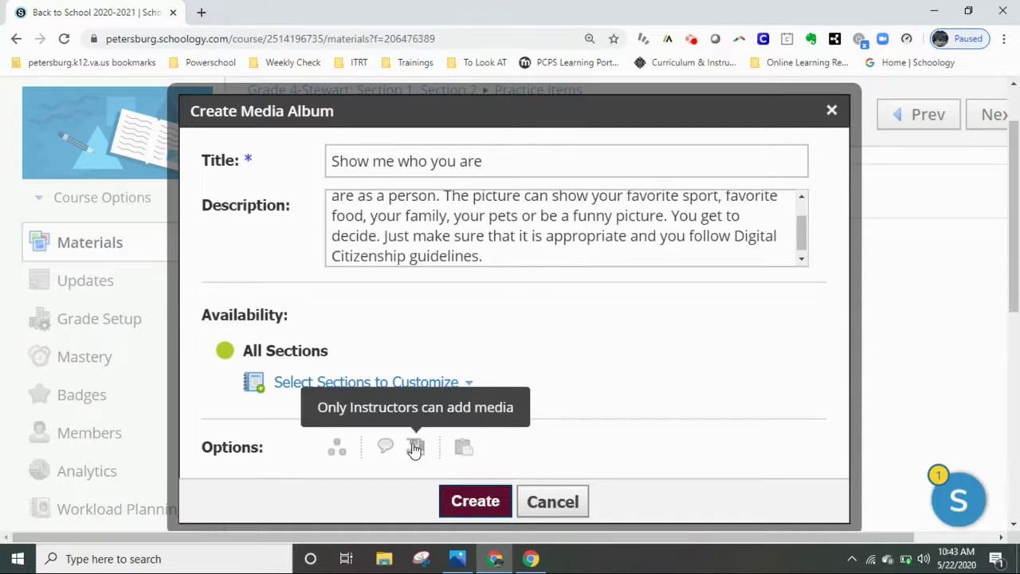
click(415, 448)
click(489, 505)
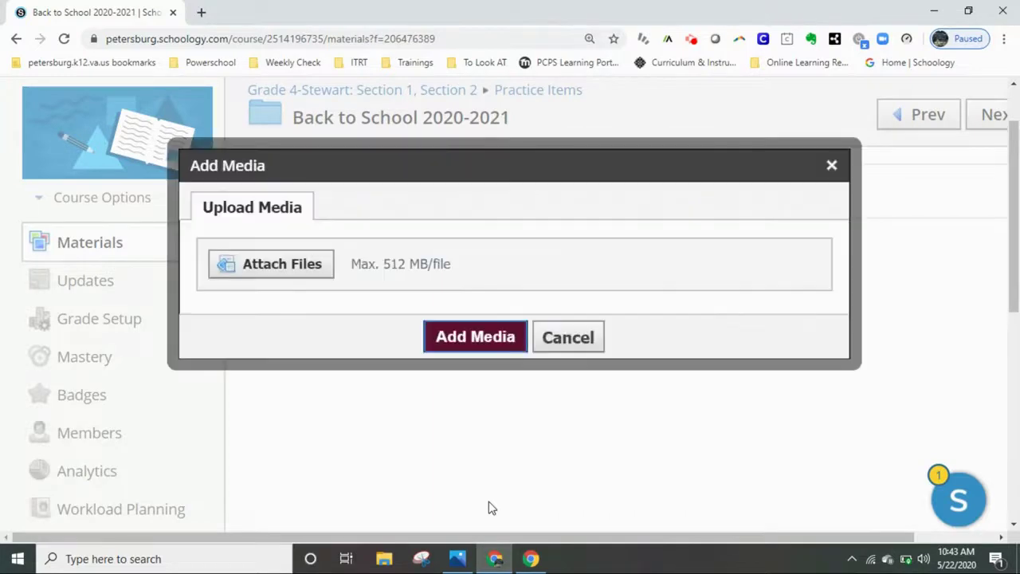
Attach the picture "dreamcatcher 3" from the Screens folder in Pictures and add it to the album
click(290, 265)
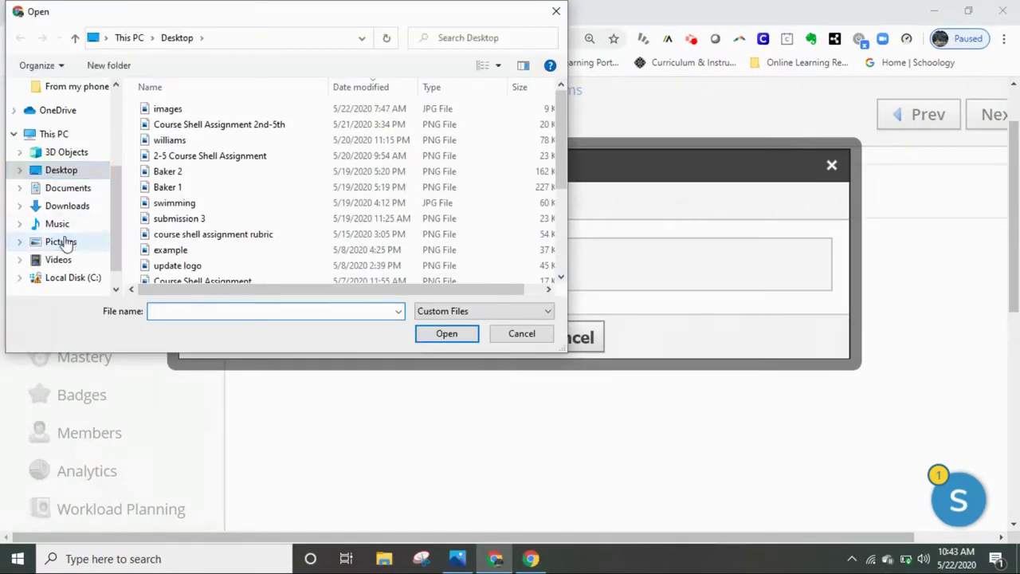
click(61, 242)
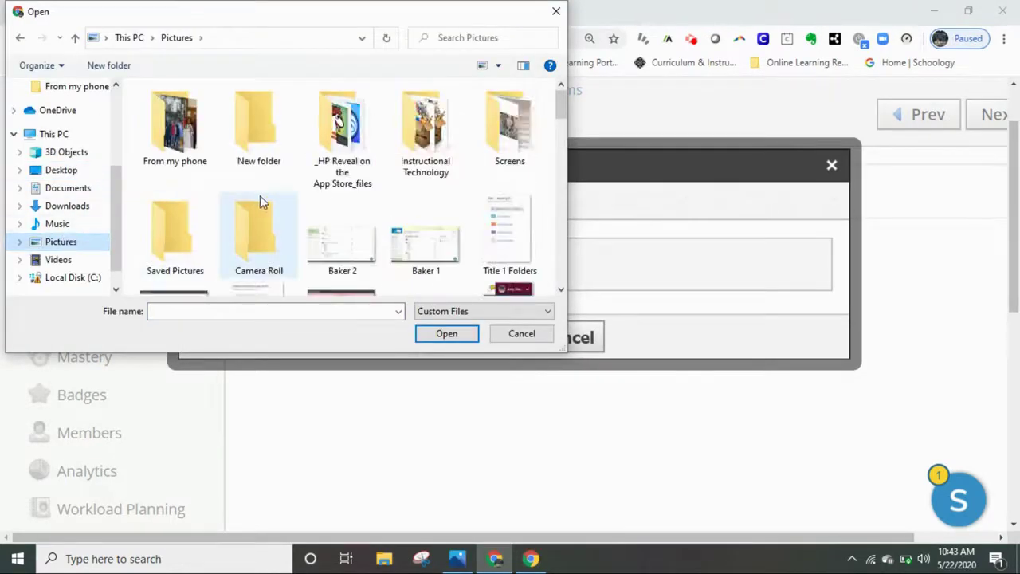
double_click(189, 143)
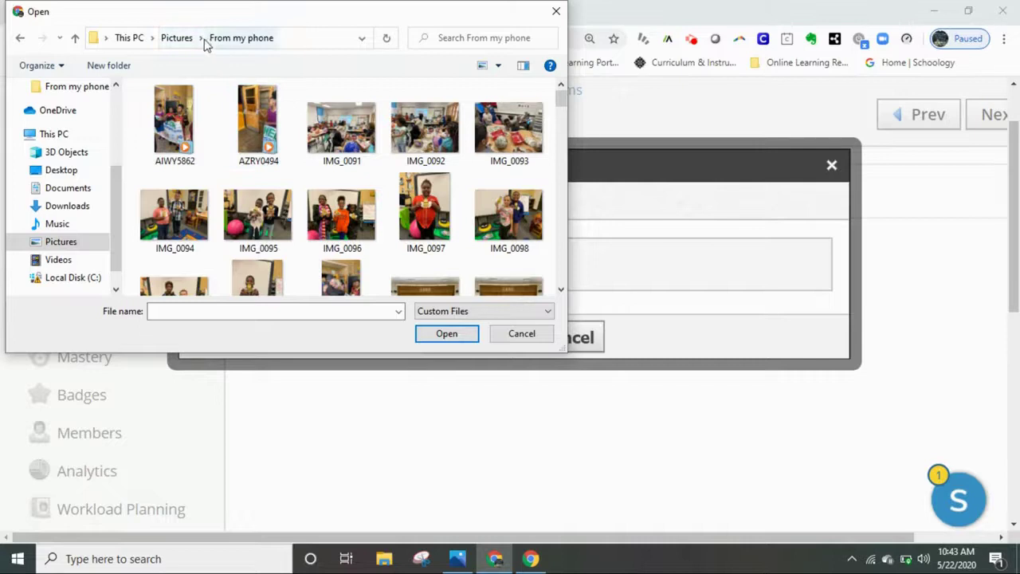
click(178, 38)
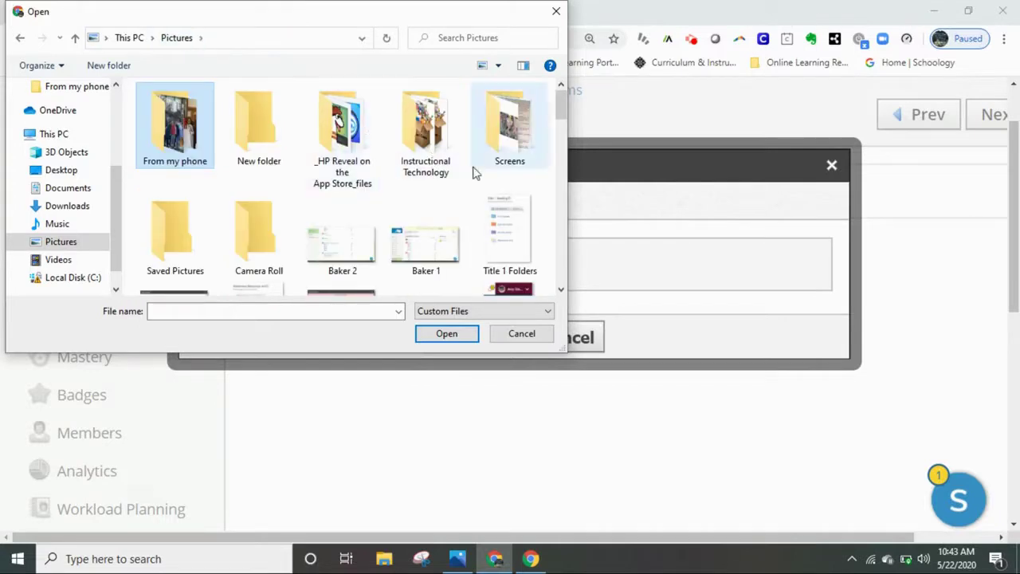
double_click(500, 157)
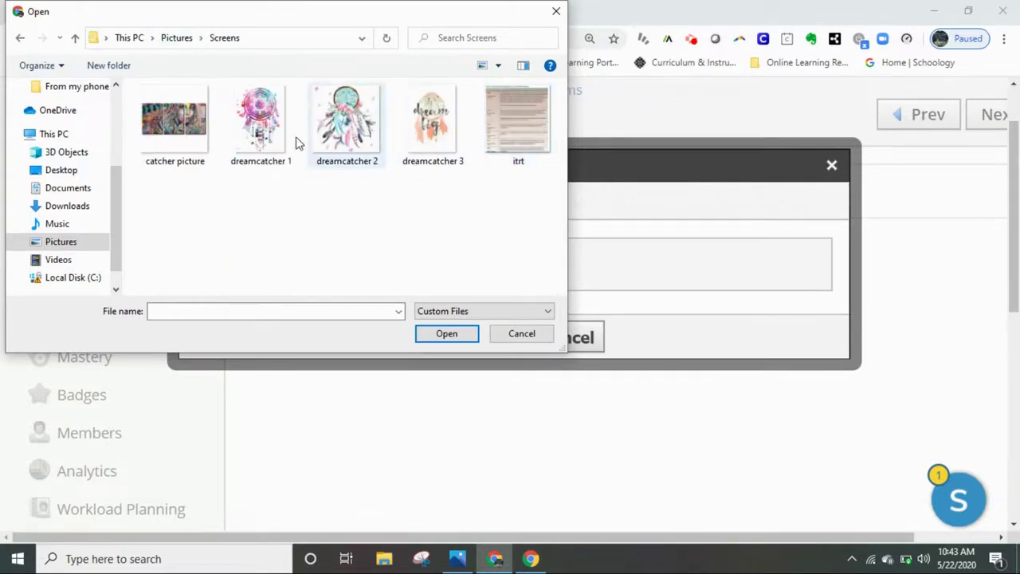
click(437, 143)
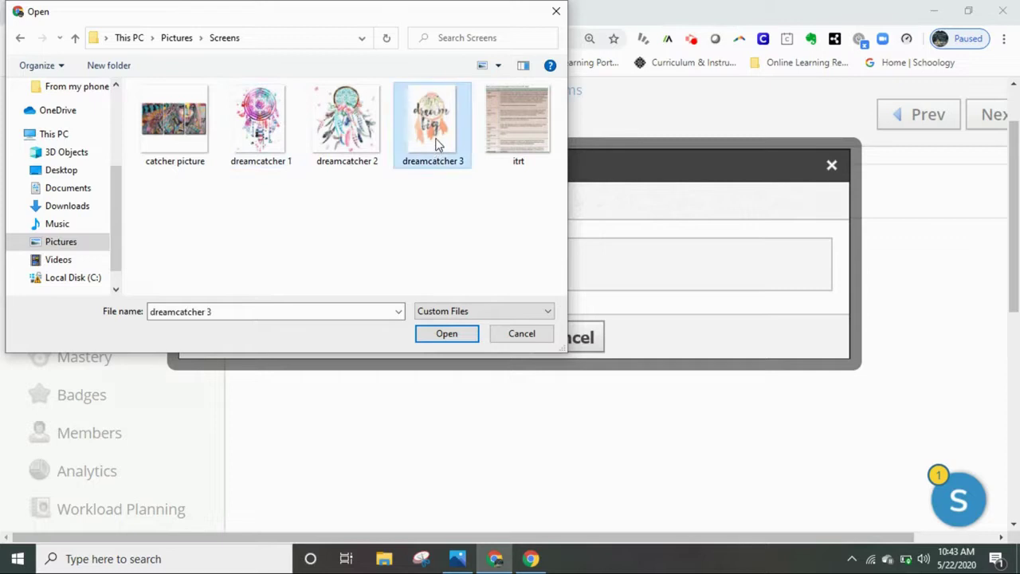
click(447, 334)
click(471, 376)
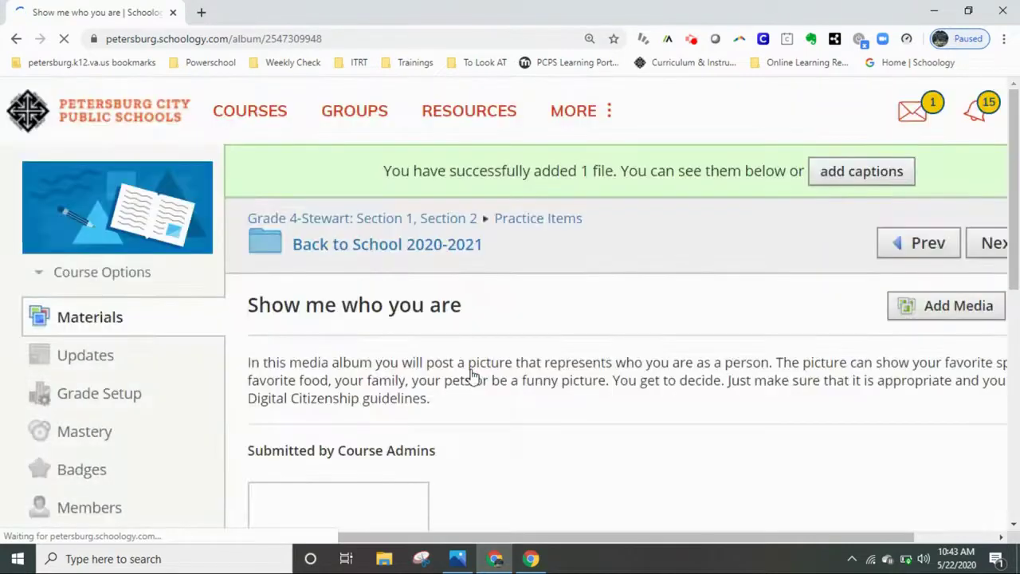
Examine the album page, including the submitted picture, the section choices and the option for adding media
scroll(475, 394, down, 2)
scroll(475, 398, down, 2)
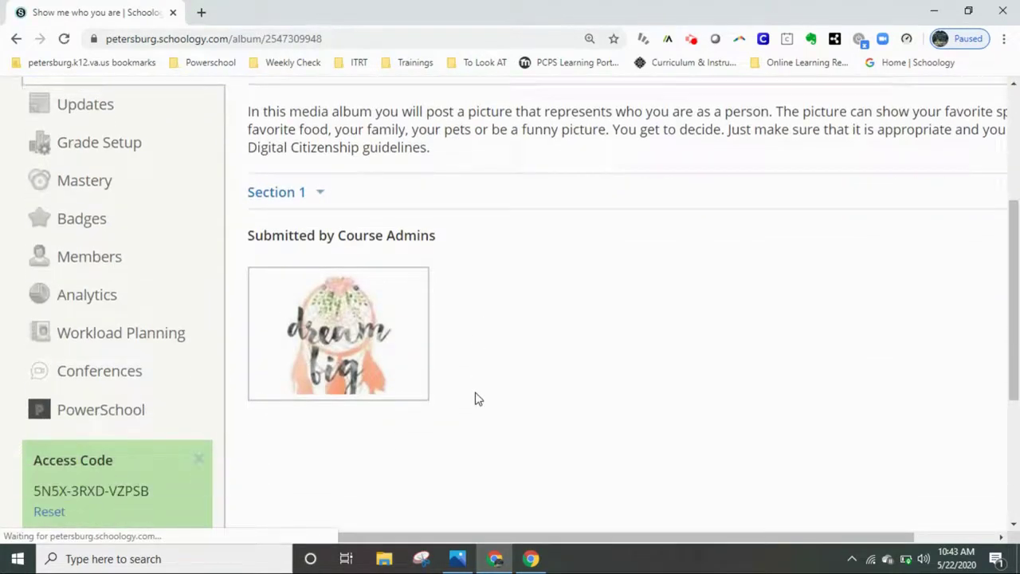
click(320, 151)
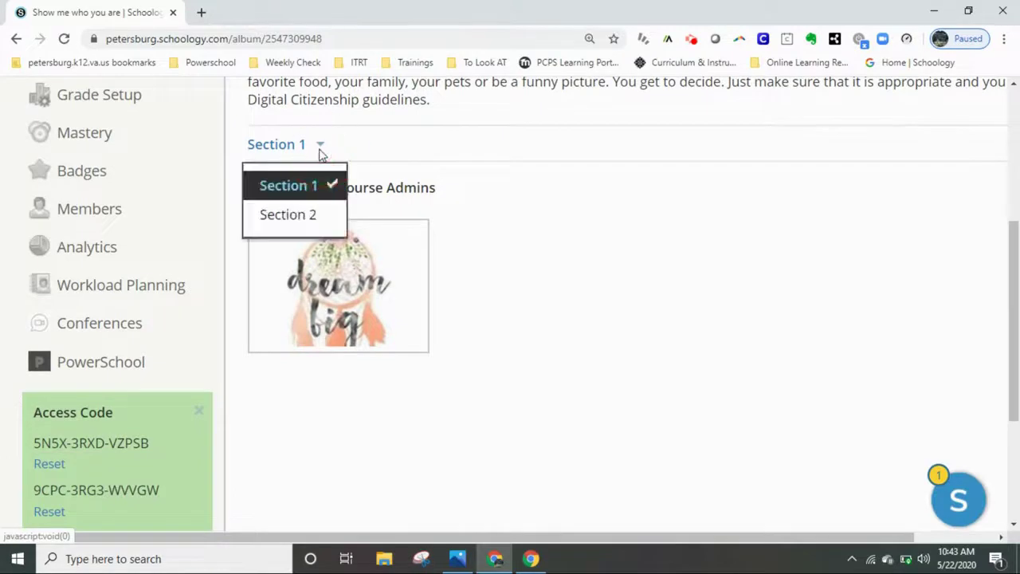
click(555, 275)
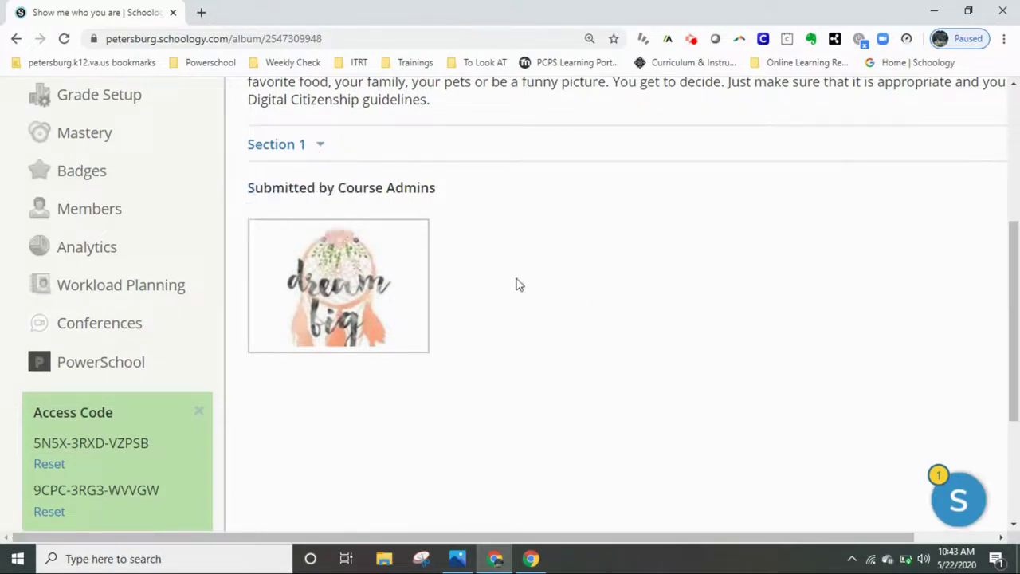
scroll(497, 353, down, 2)
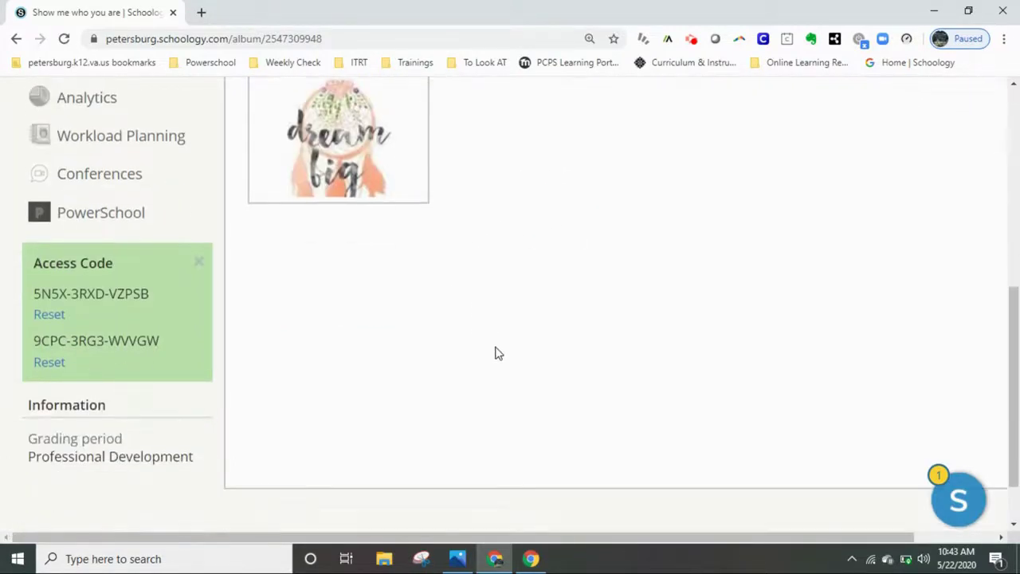
scroll(495, 353, up, 4)
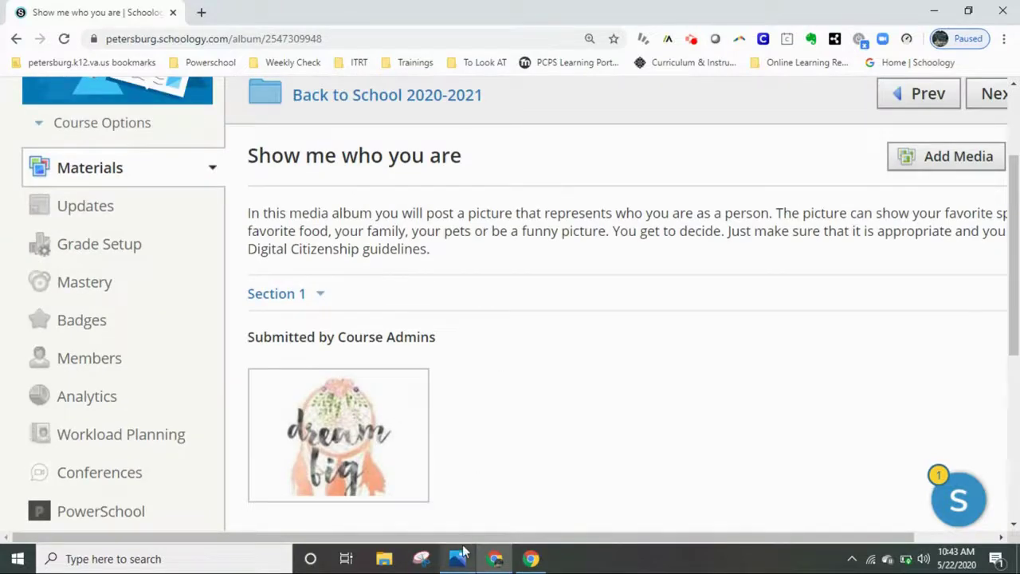
drag(462, 536, 552, 537)
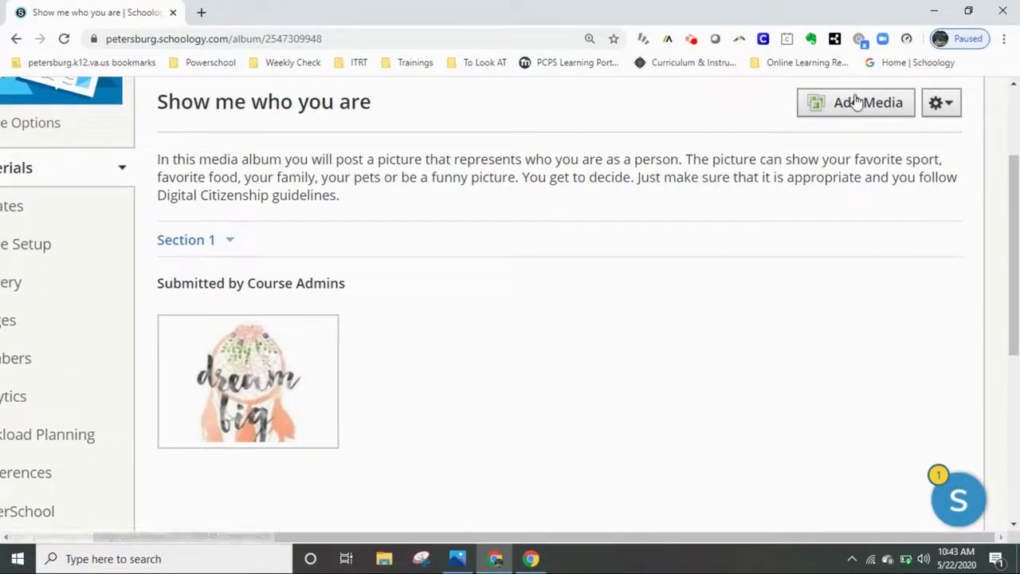
scroll(777, 233, up, 1)
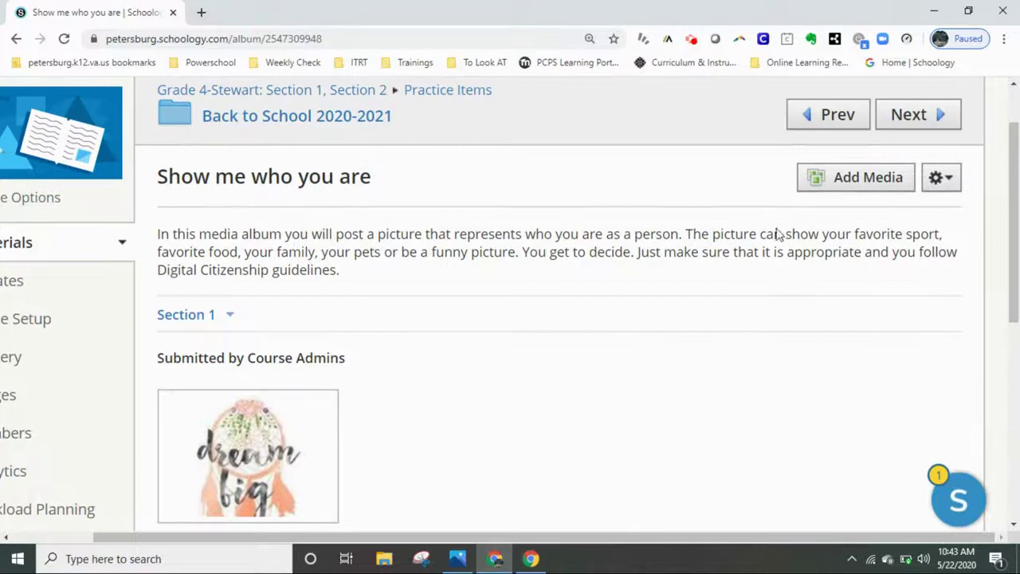
Search the web in a new tab for "beyonce meme" and look over the image results
click(203, 14)
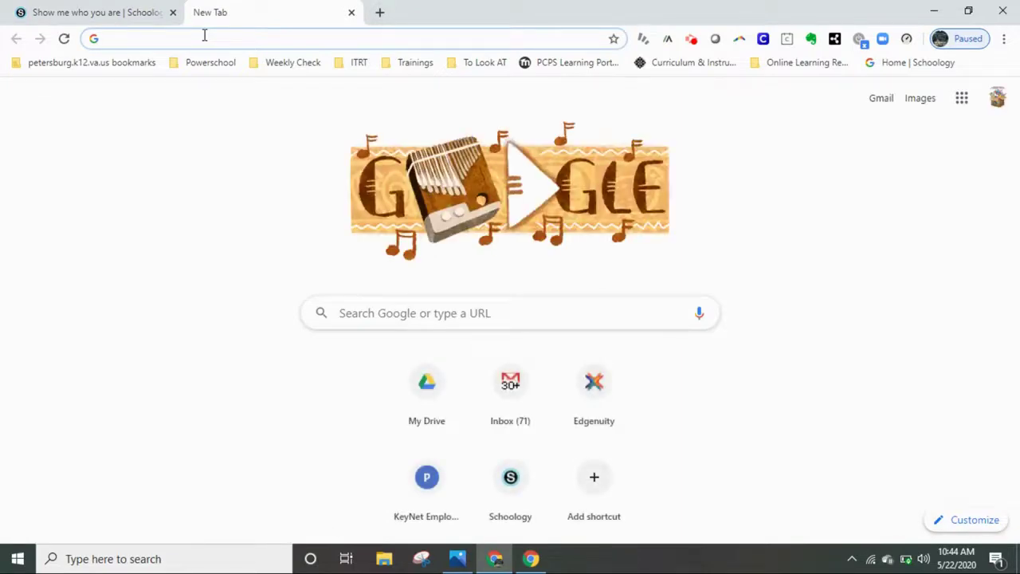
text(beyonce)
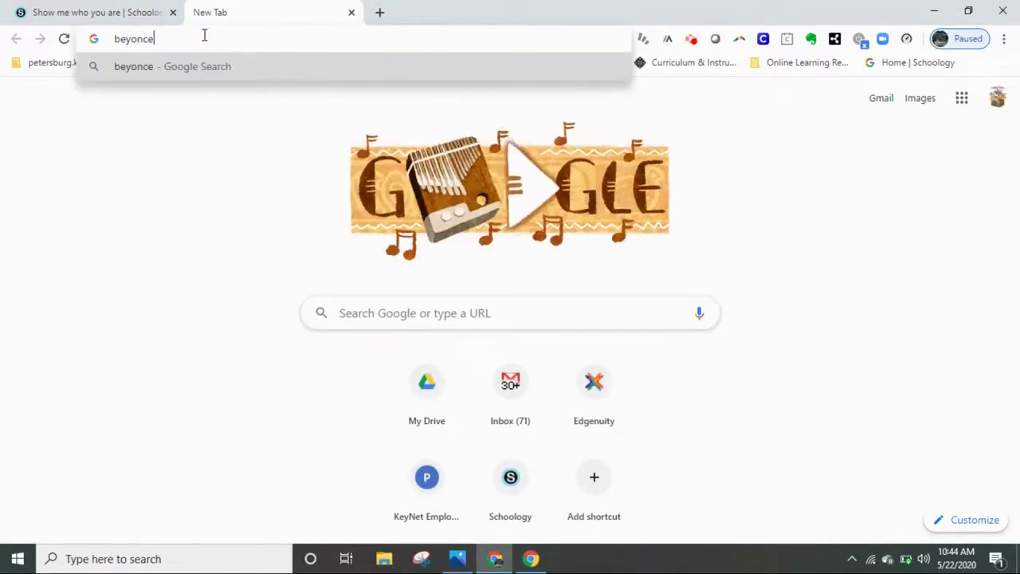
text( m)
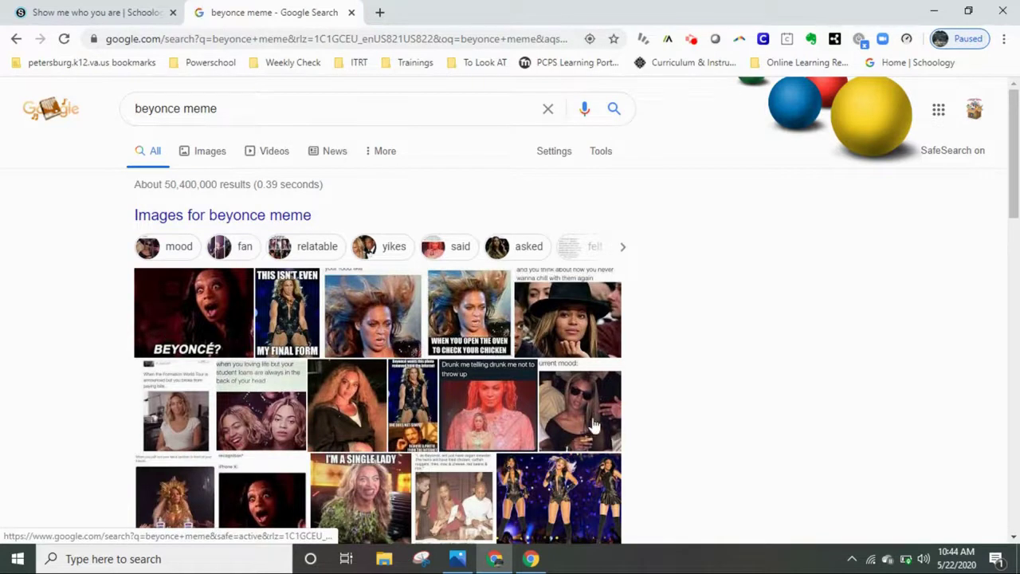
scroll(724, 364, down, 1)
scroll(726, 363, down, 3)
scroll(712, 358, up, 4)
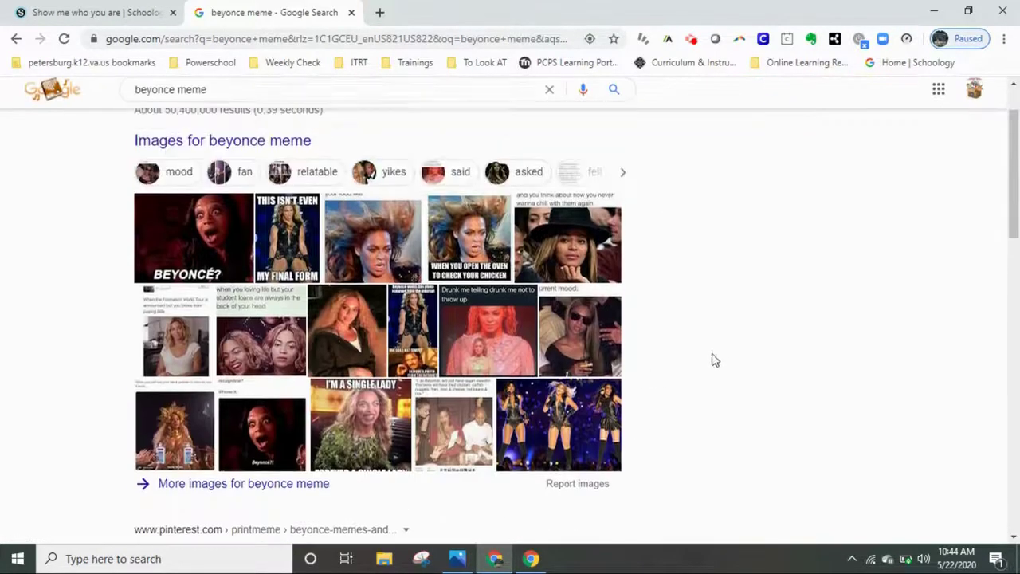
Change the web search to "beyonce gif" and open the Sassy Beyonce GIF from the image results
double_click(231, 108)
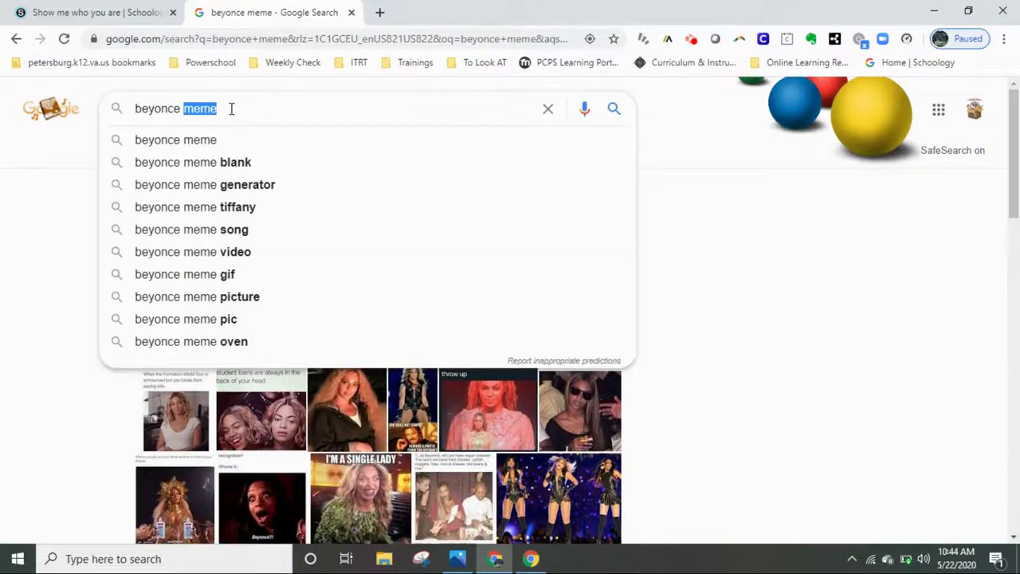
text(gif)
key(Return)
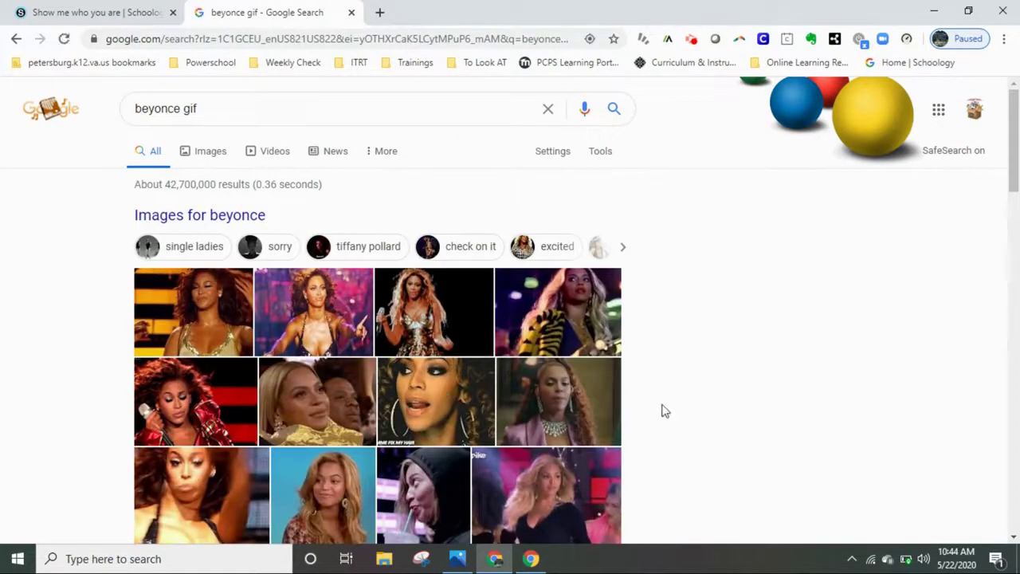
click(207, 313)
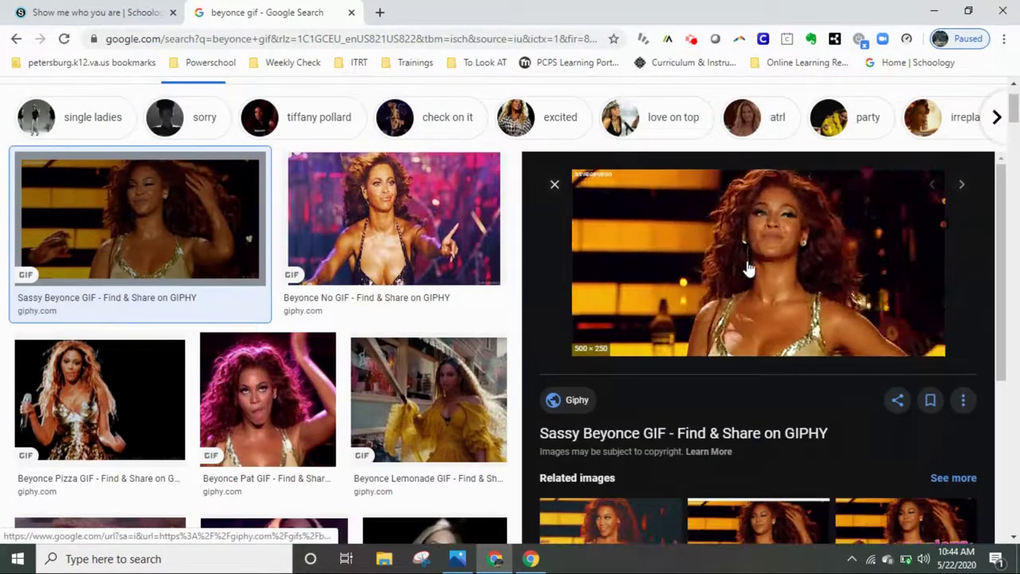
Save the enlarged GIF to the Desktop under the file name "beyonce"
right_click(749, 268)
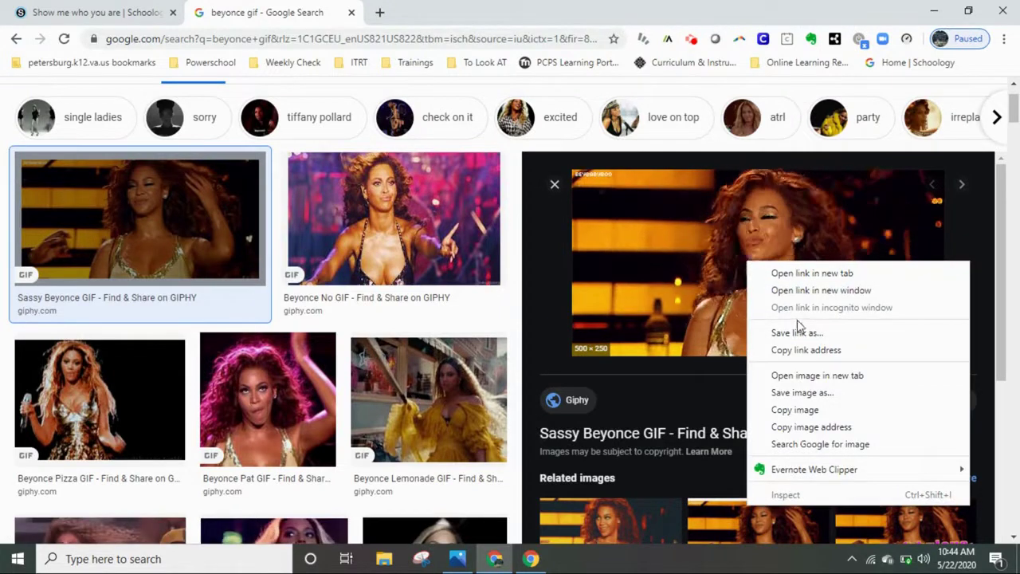
click(809, 393)
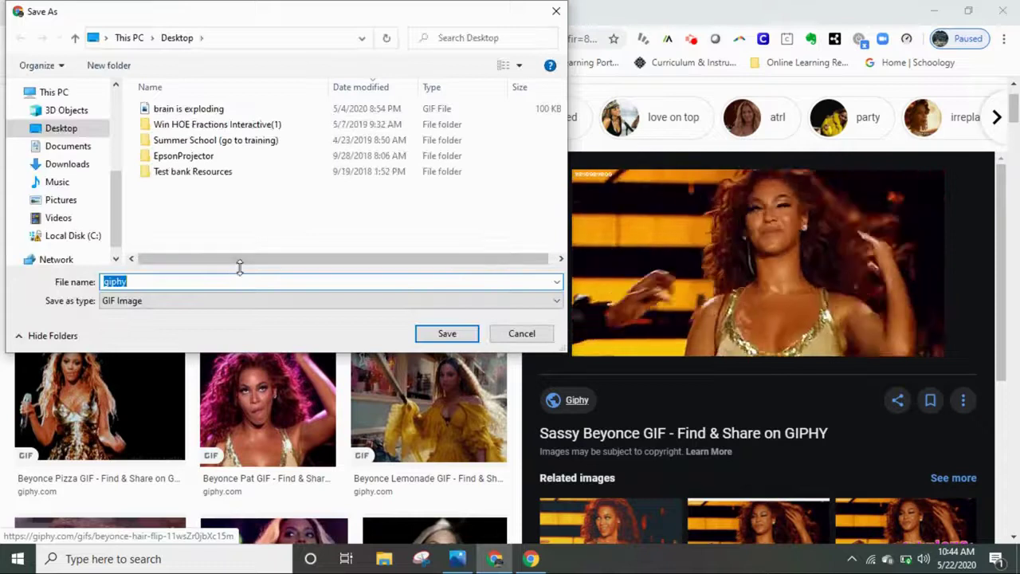
text(beyonce)
key(Return)
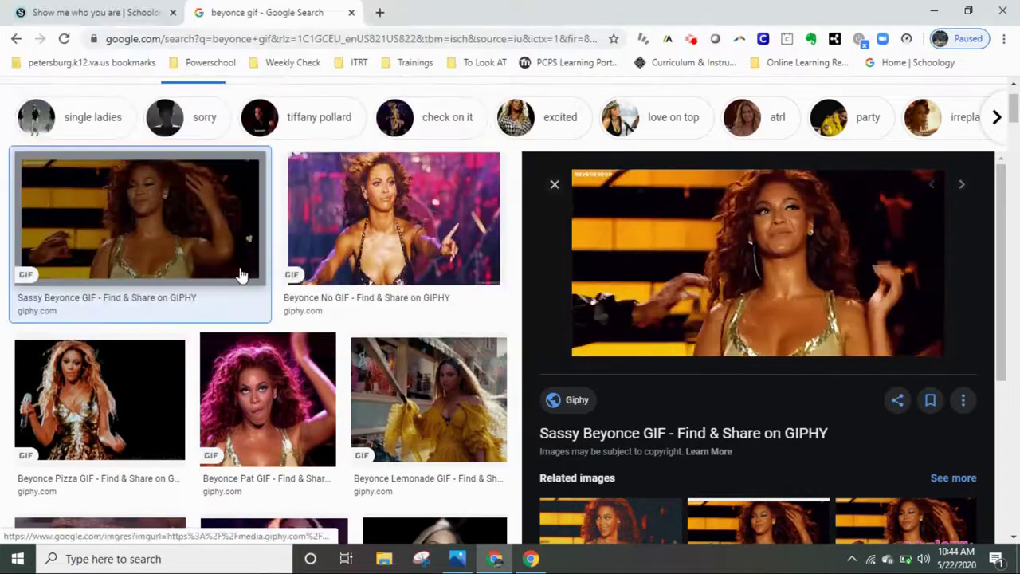
Return to the "Show me who you are" album and add the recently saved "beyonce" GIF to it as media
click(109, 13)
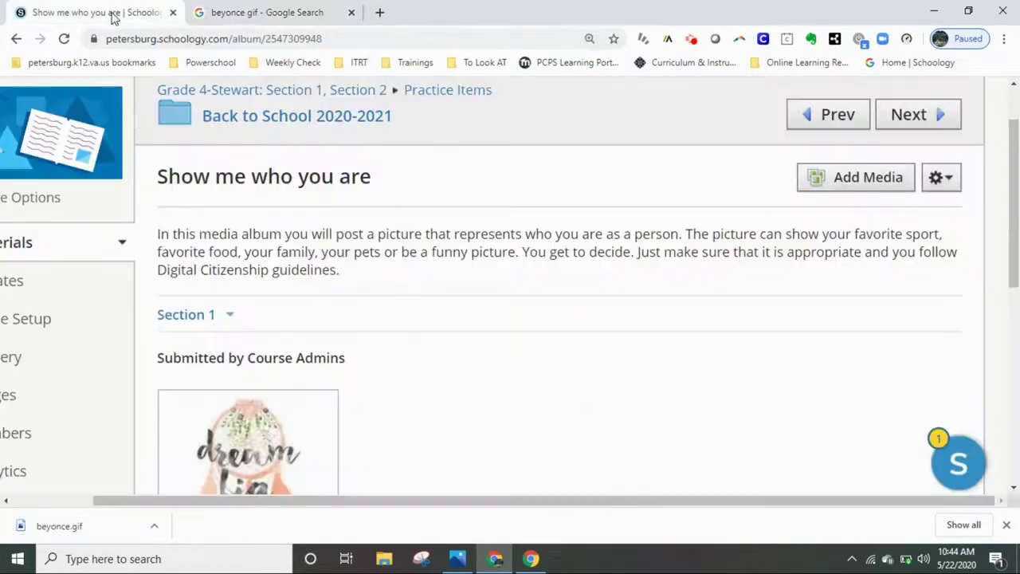
click(869, 184)
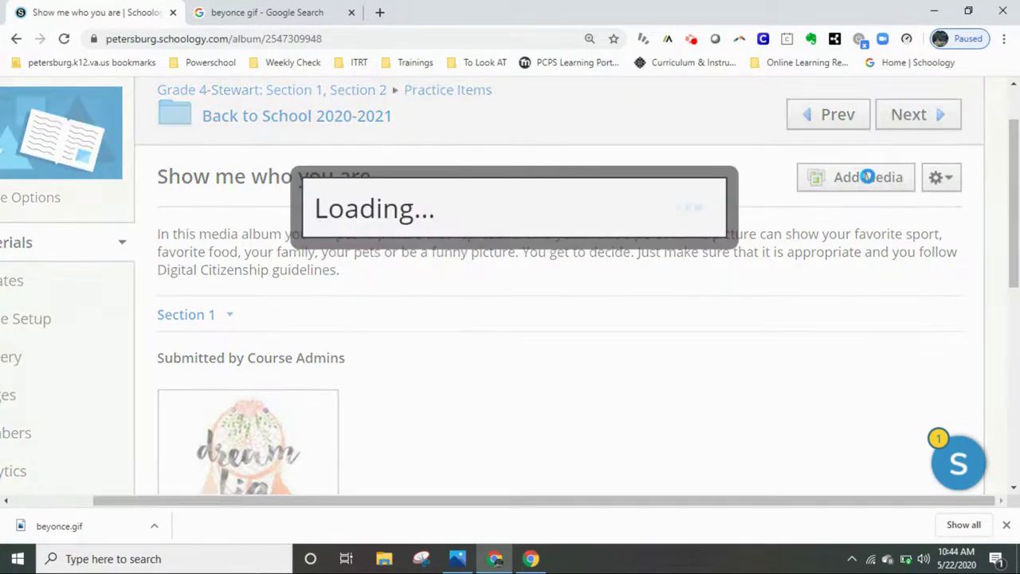
click(295, 254)
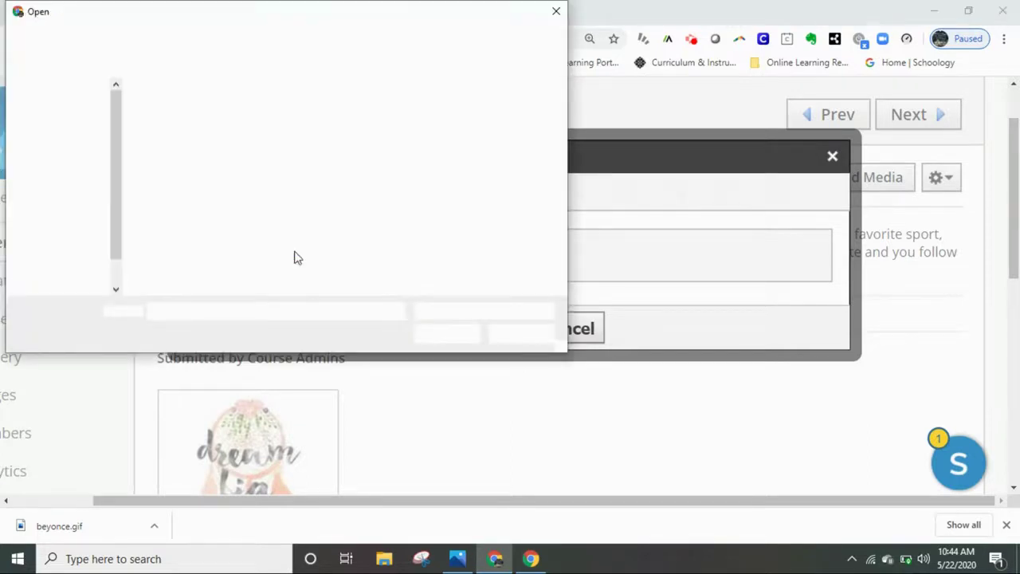
scroll(63, 141, up, 5)
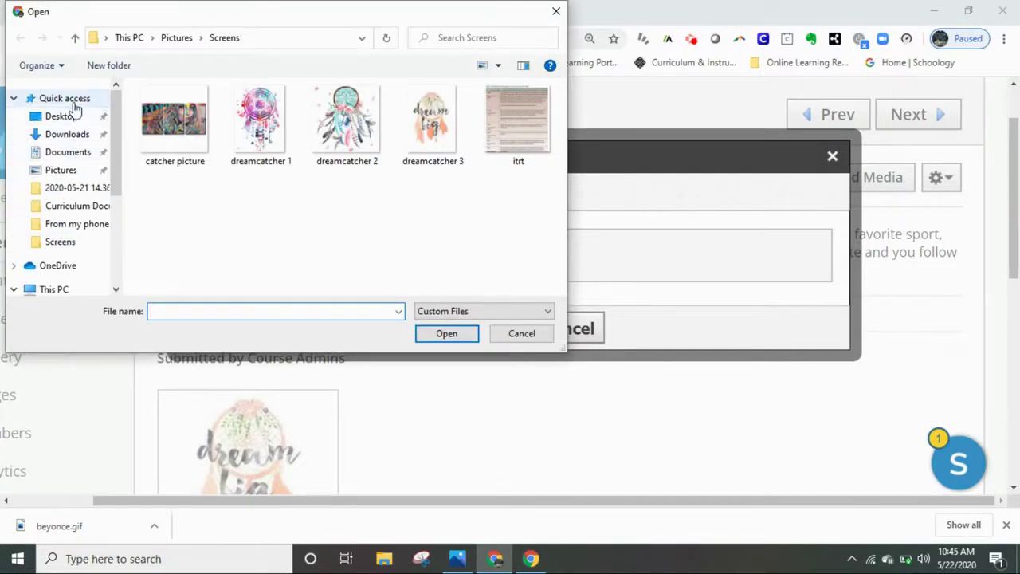
click(72, 103)
scroll(183, 199, down, 1)
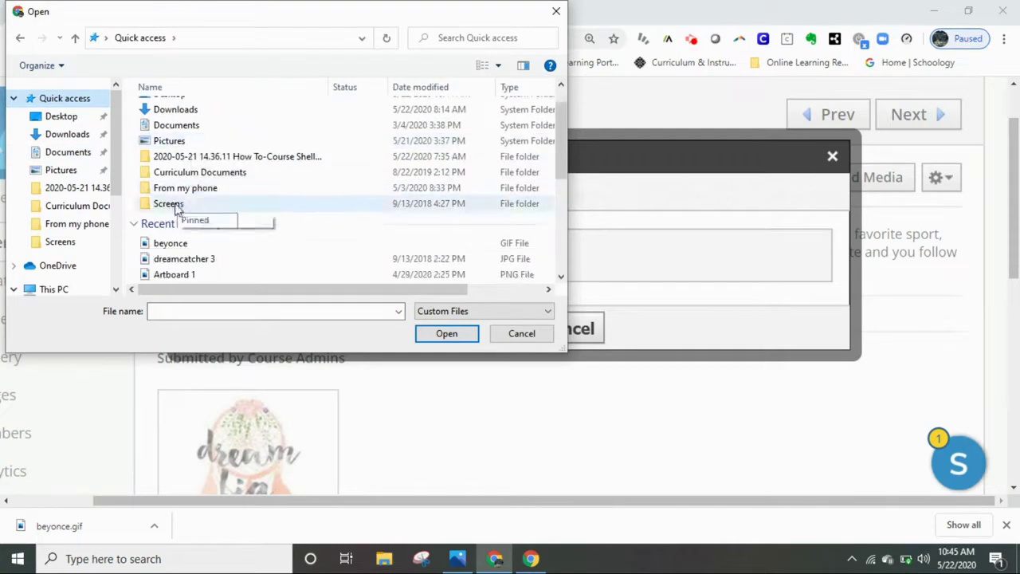
click(171, 243)
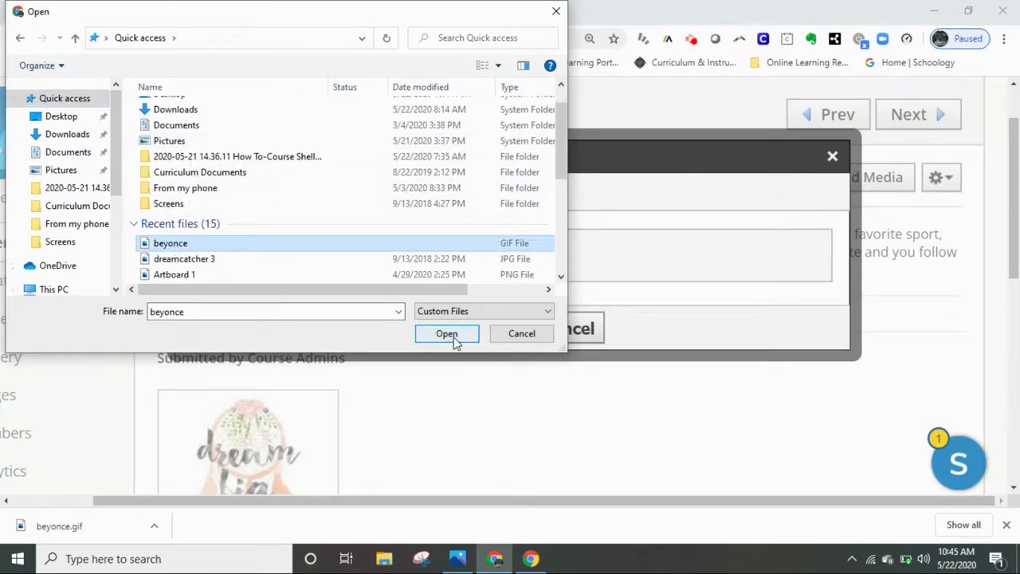
click(448, 334)
click(478, 367)
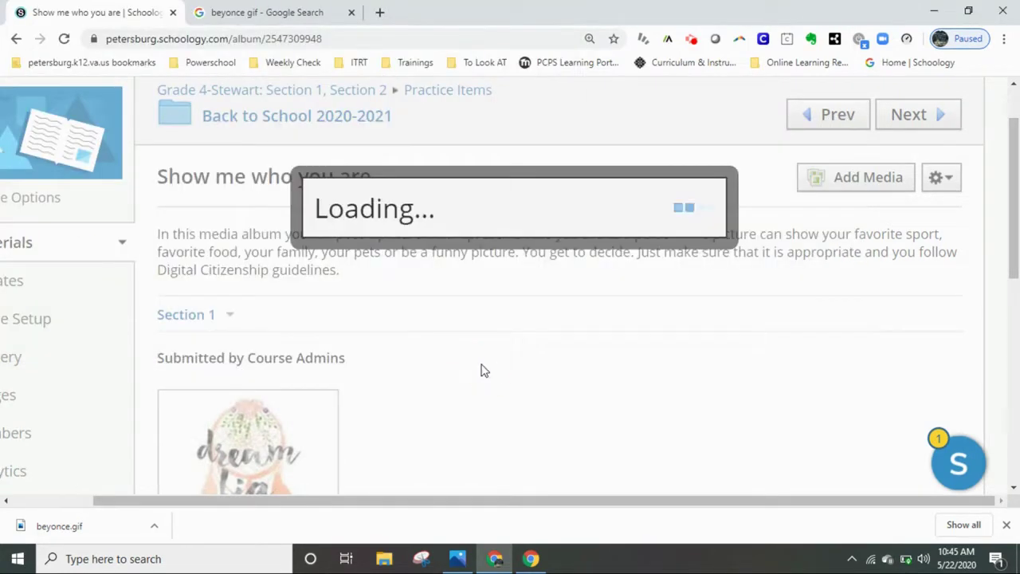
In the Back to School 2020-2021 folder, start a new media album titled "Media Album-Only Instructor can add Media"
scroll(604, 382, down, 2)
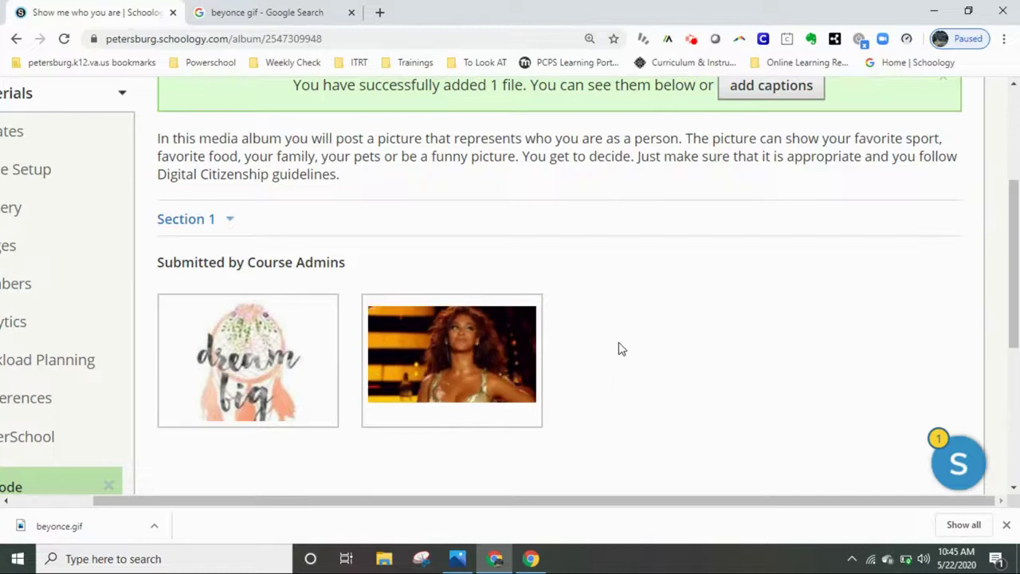
scroll(637, 348, up, 1)
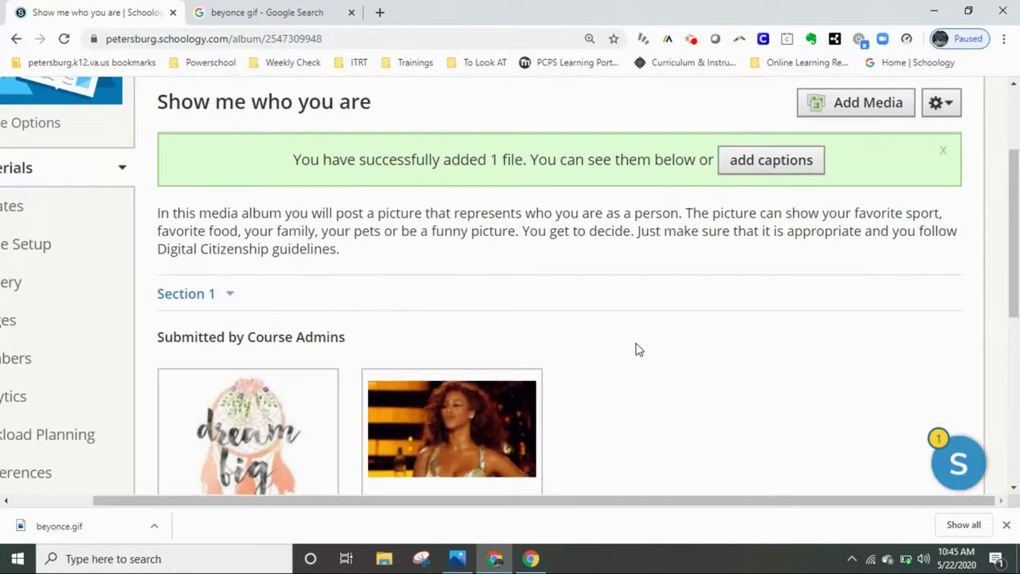
scroll(635, 353, up, 1)
scroll(636, 353, down, 3)
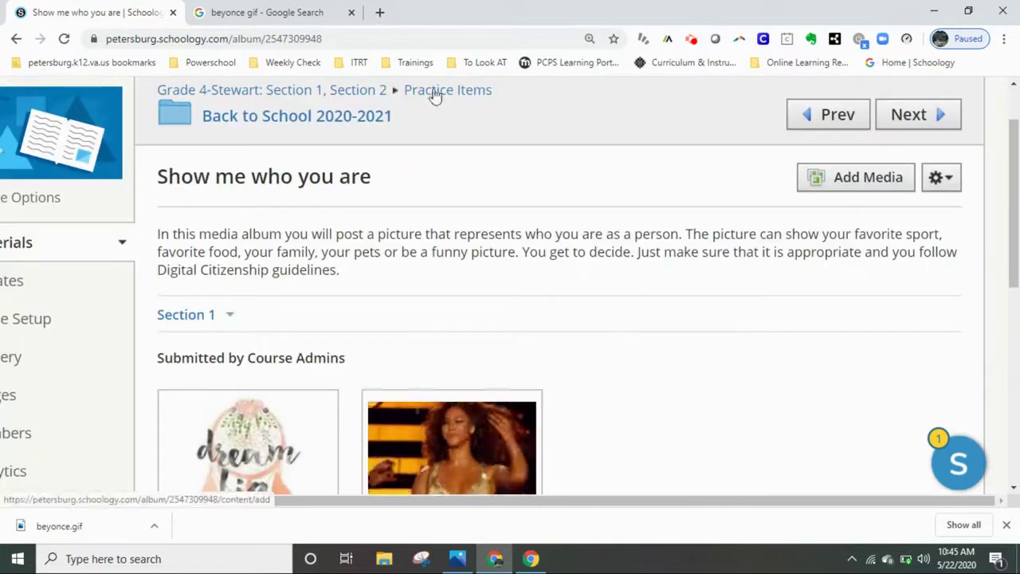
click(289, 130)
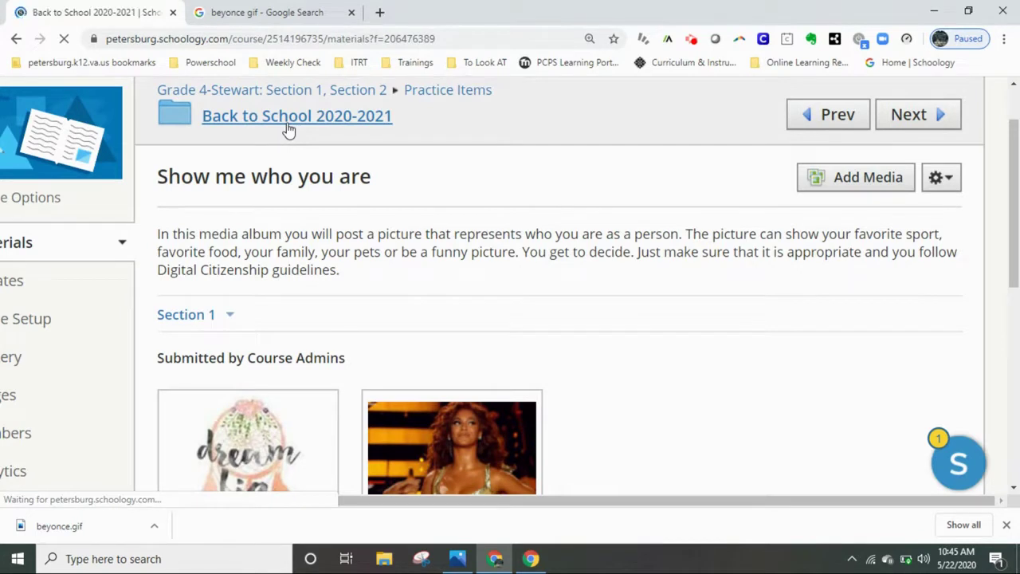
scroll(337, 201, down, 1)
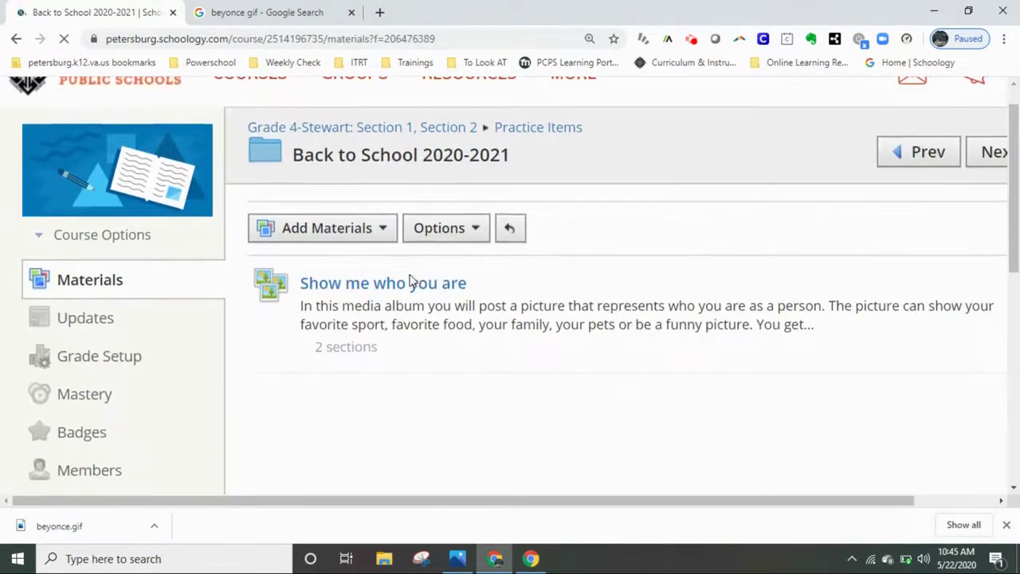
click(342, 196)
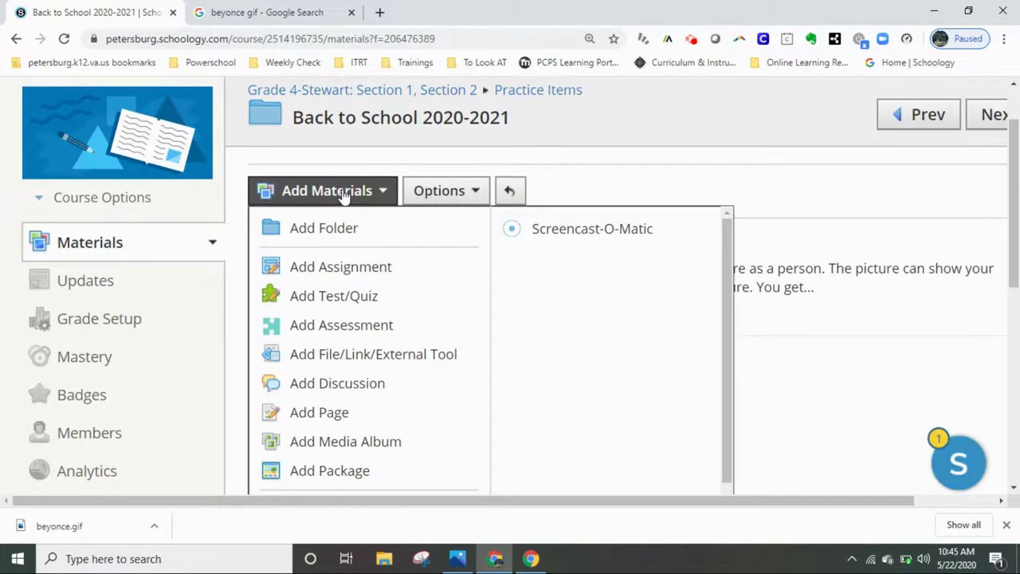
click(373, 441)
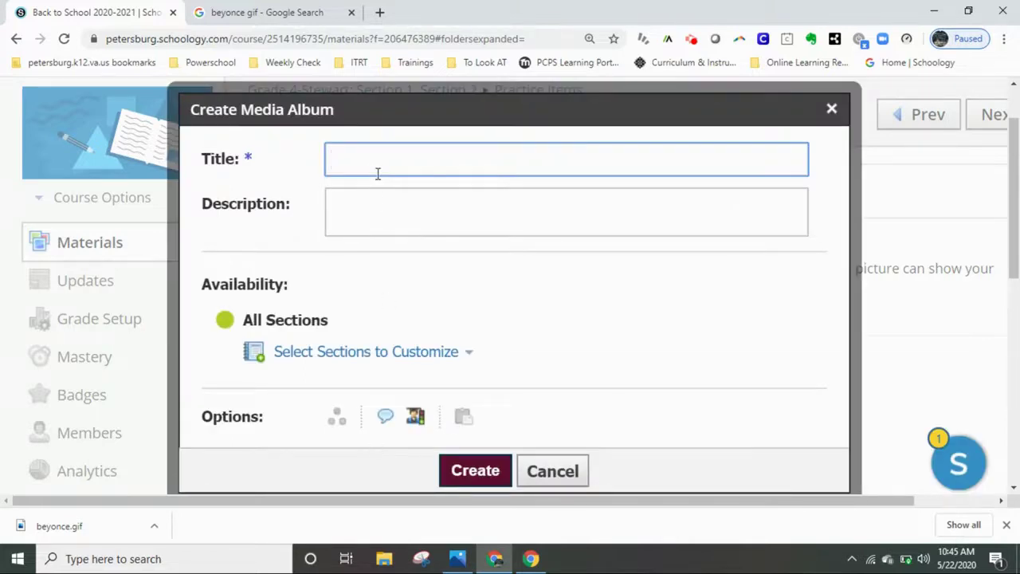
text(Media Album-Only Instruct)
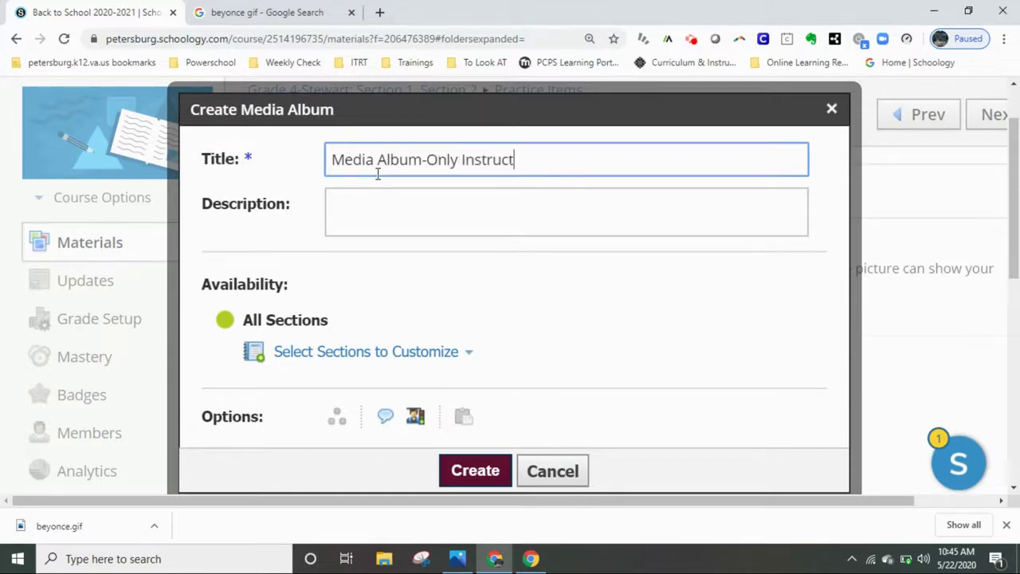
text(or can add Media)
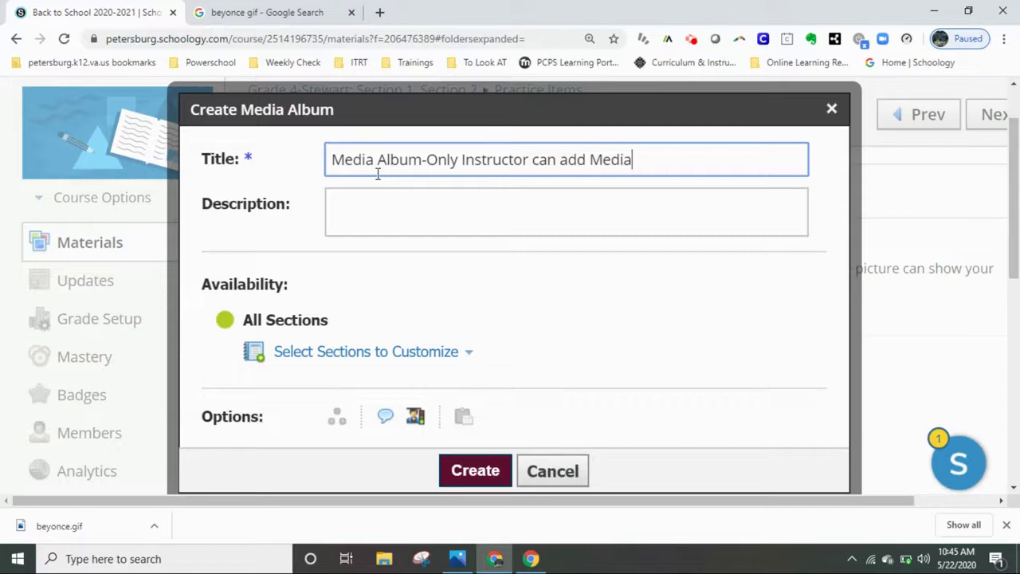
key(Tab)
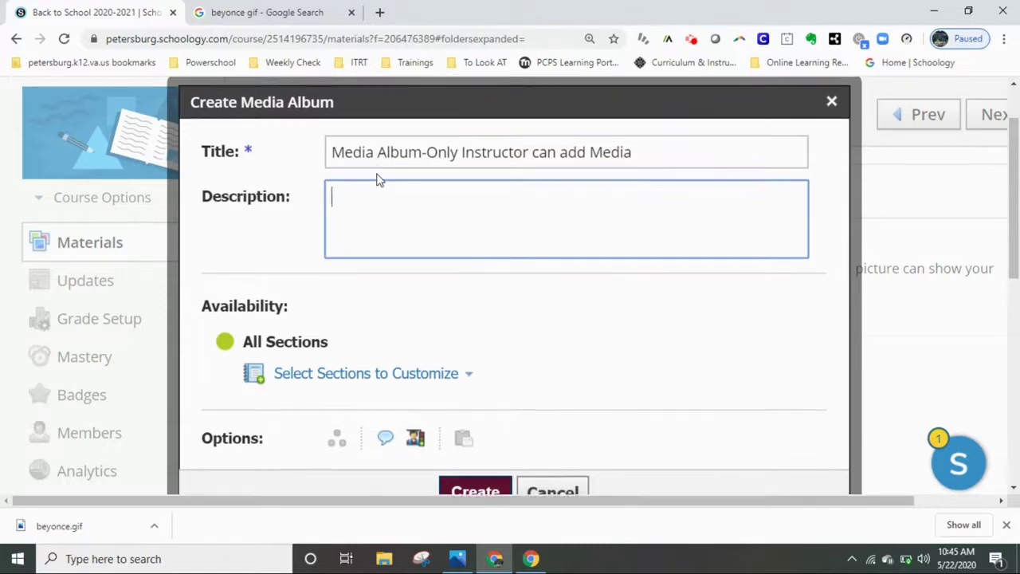
Enter "These are images that represent my students" as the new album's description
text(Please)
key(BackSpace)
key(BackSpace)
key(BackSpace)
key(BackSpace)
key(BackSpace)
text(These are imag)
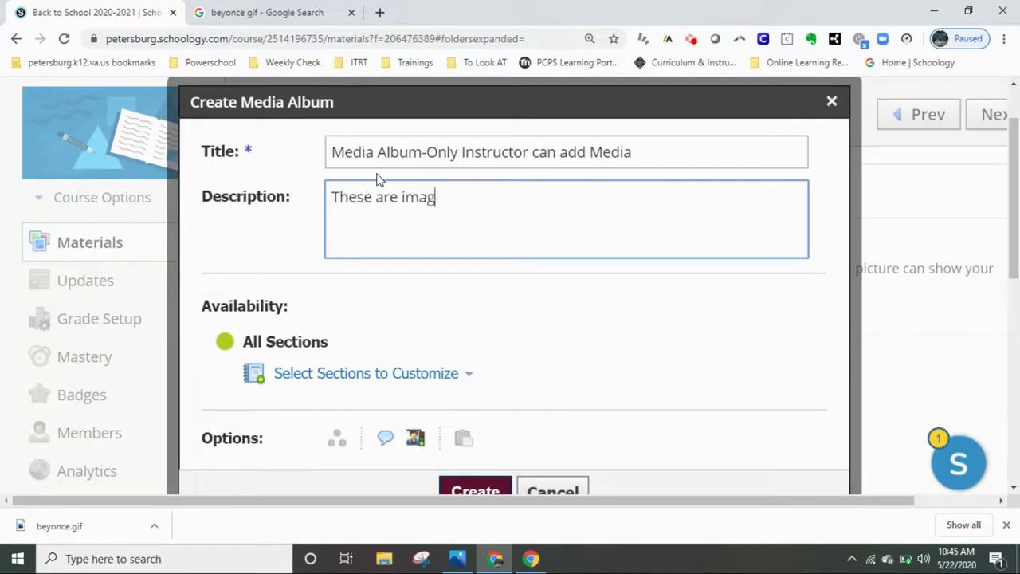
text(es that represent my students)
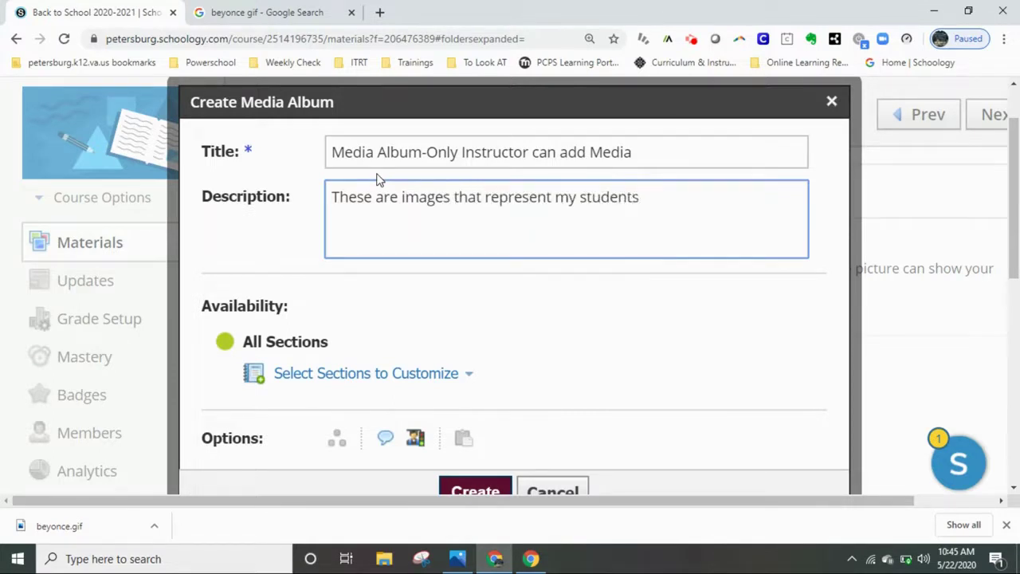
Disable comments, allow only instructors to add media, and create the album
click(385, 440)
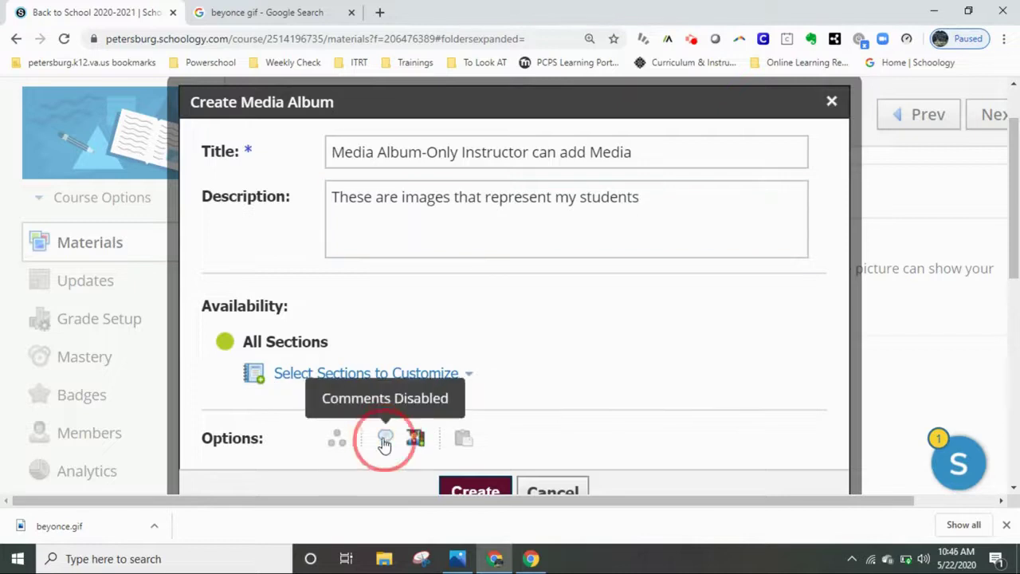
click(415, 440)
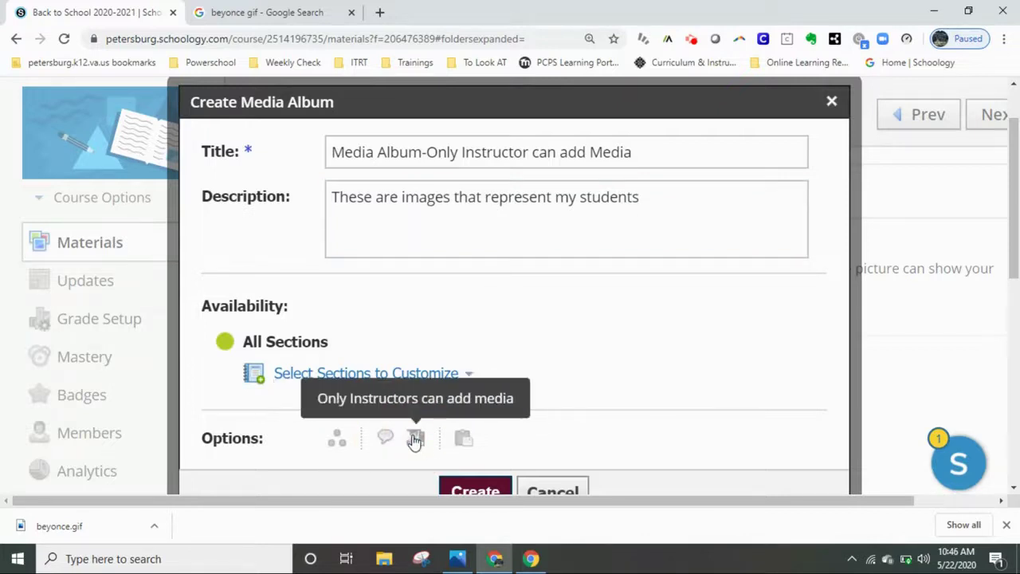
scroll(519, 417, down, 1)
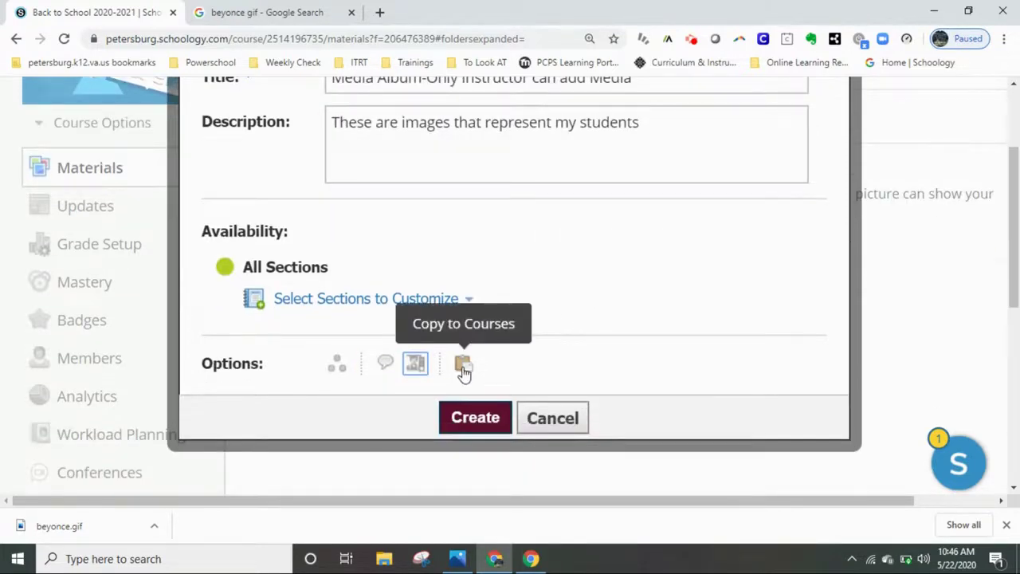
click(472, 428)
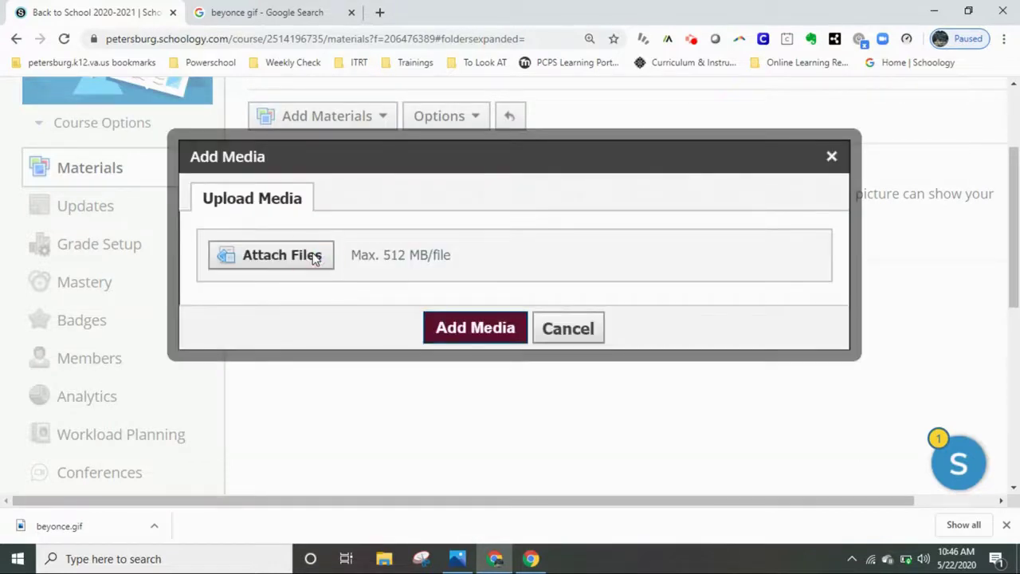
Upload the "swimming" JPG from the Desktop to the "Media Album-Only Instructor can add Media" album
click(312, 257)
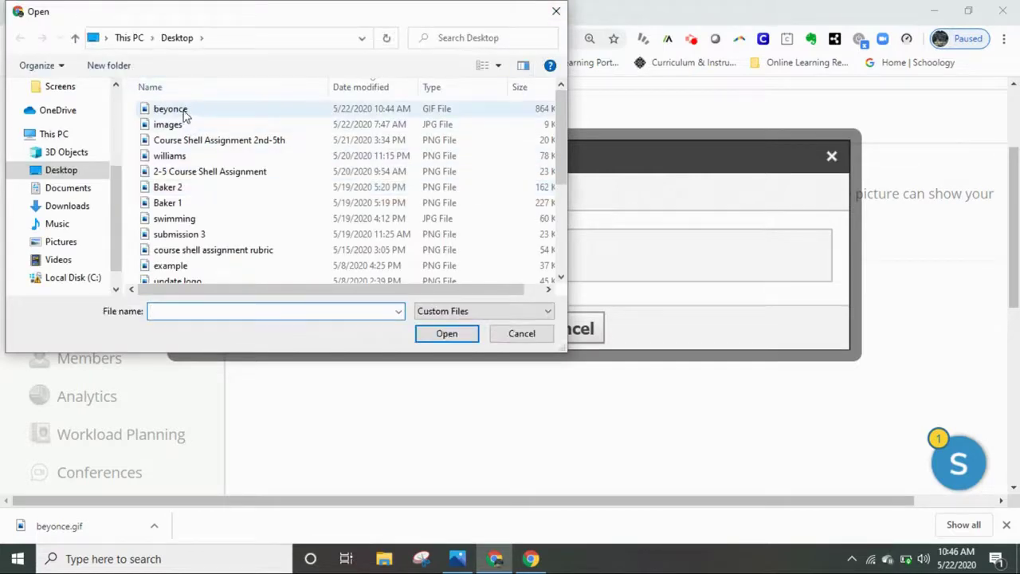
click(183, 116)
click(188, 220)
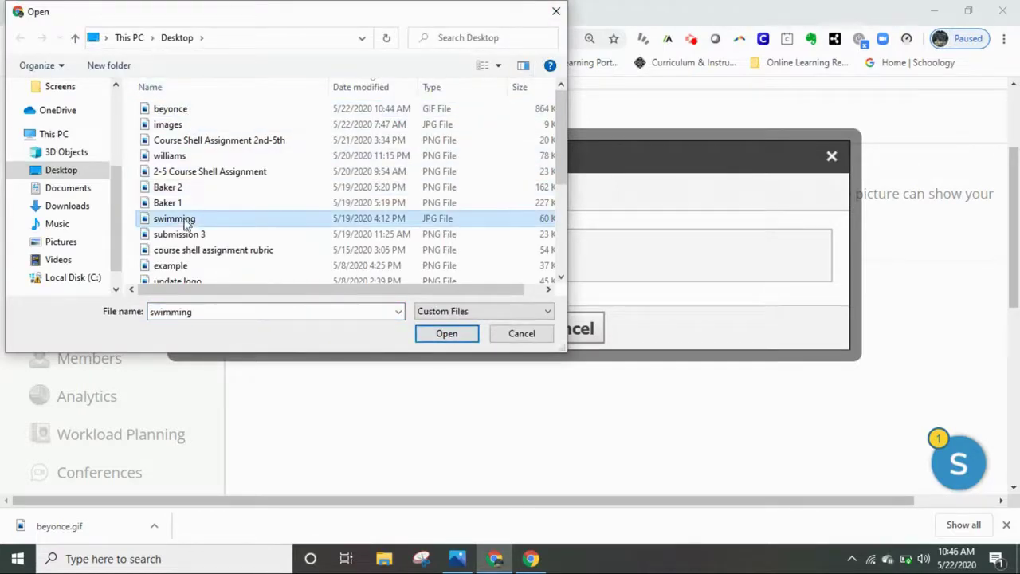
click(446, 336)
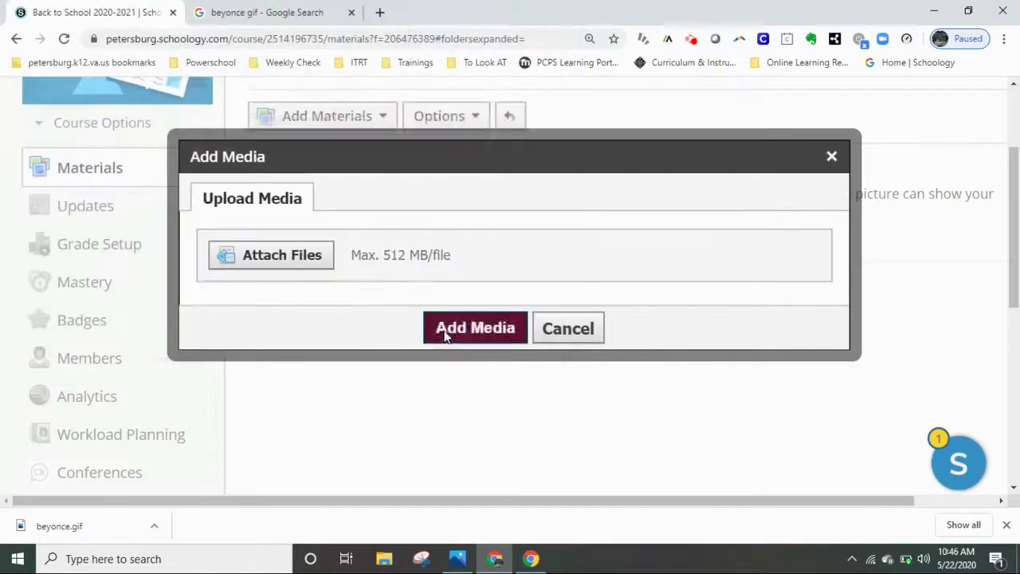
click(470, 371)
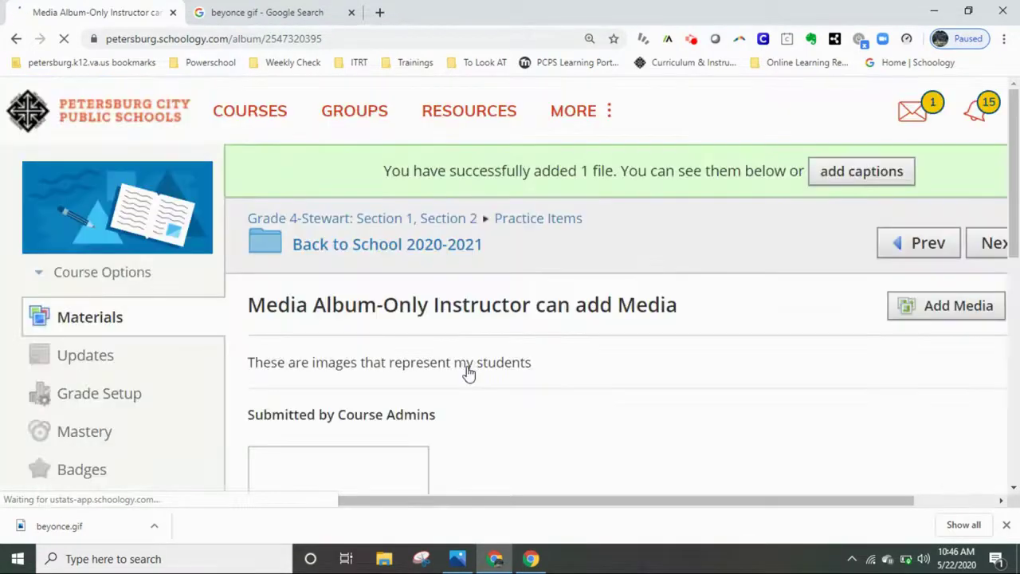
scroll(469, 367, down, 3)
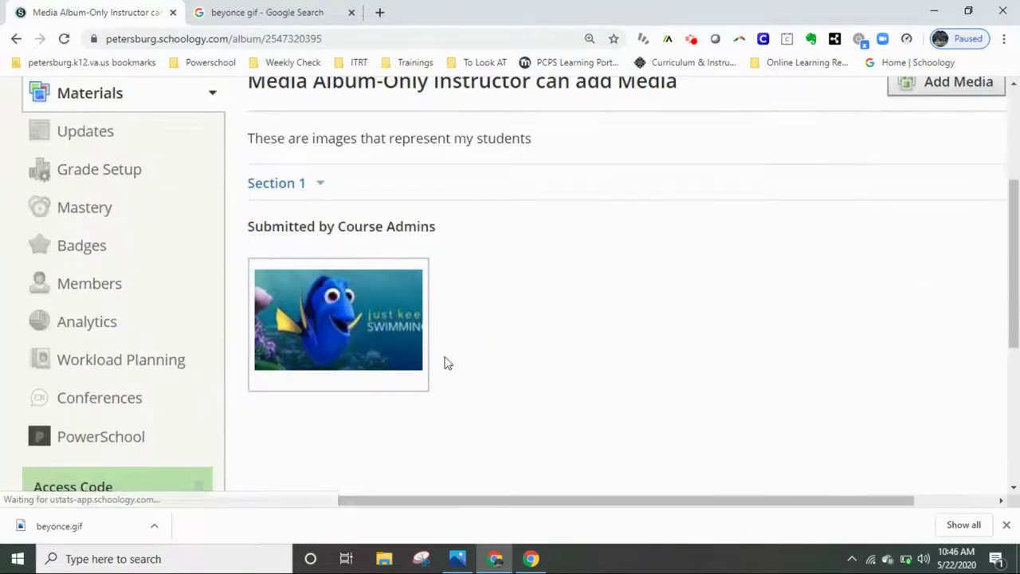
scroll(482, 388, up, 1)
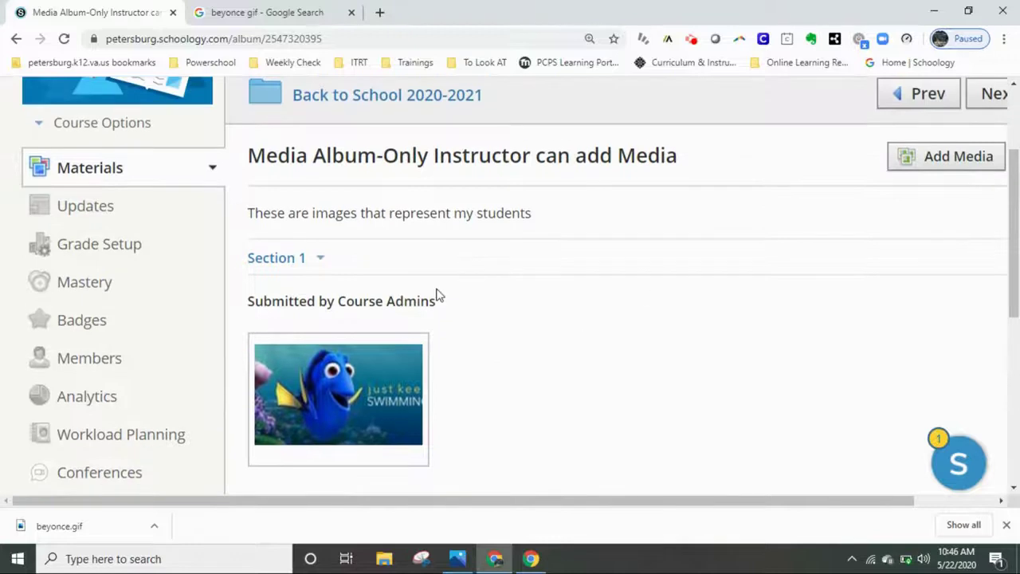
scroll(590, 361, up, 1)
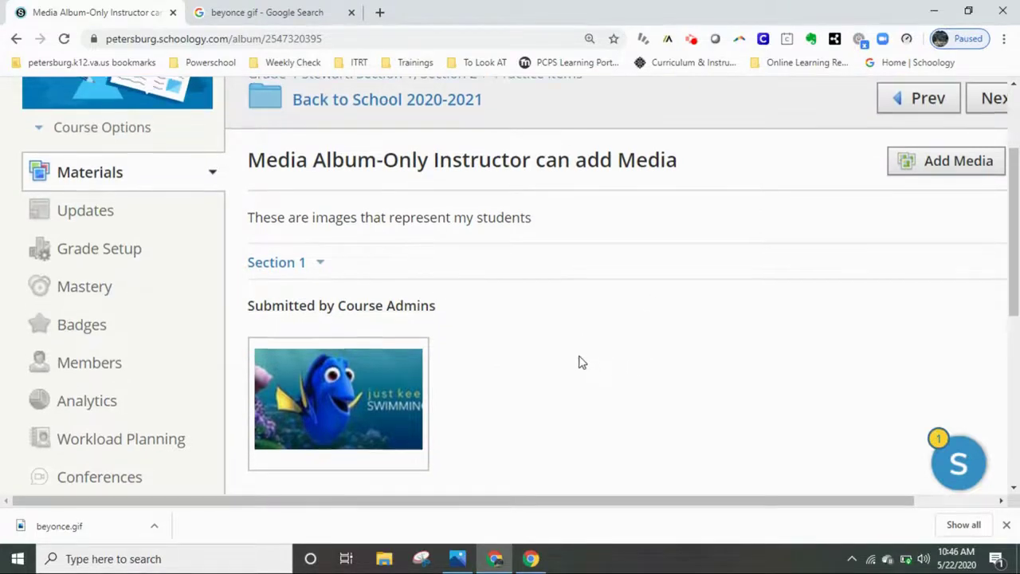
Return to the Back to School 2020-2021 folder and start a new assignment named "Media Album Picture"
scroll(582, 362, up, 1)
click(409, 183)
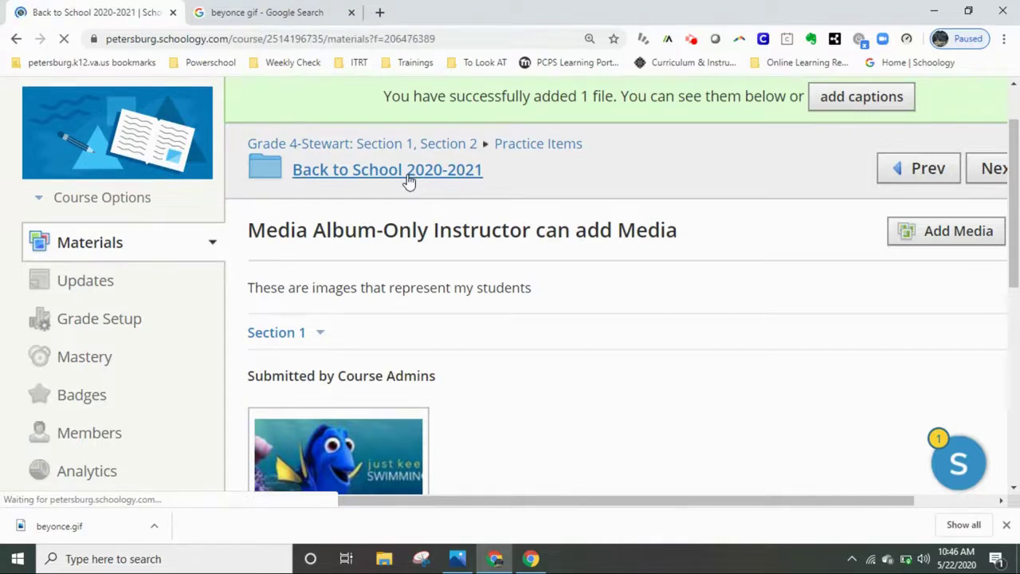
click(335, 266)
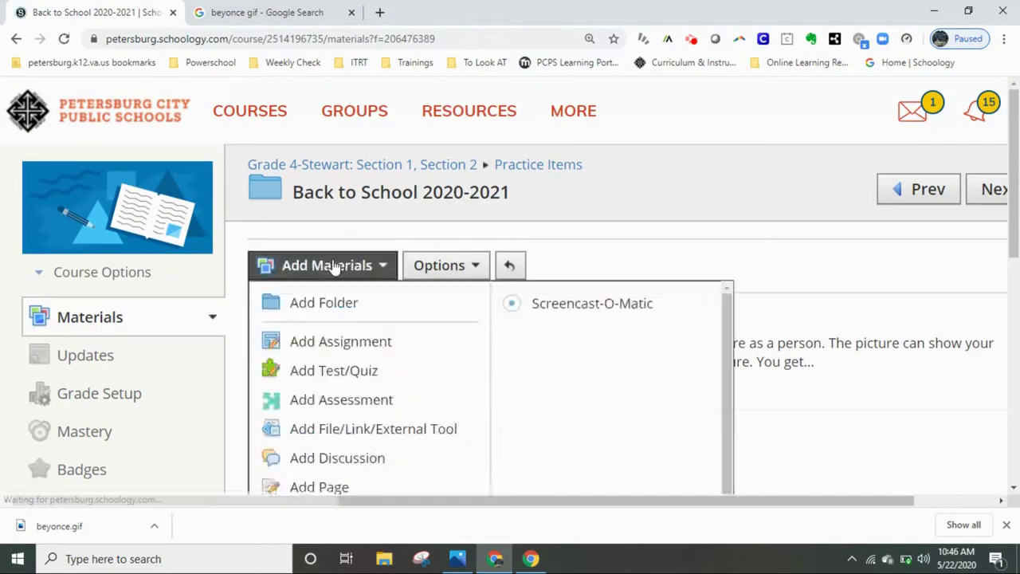
click(334, 351)
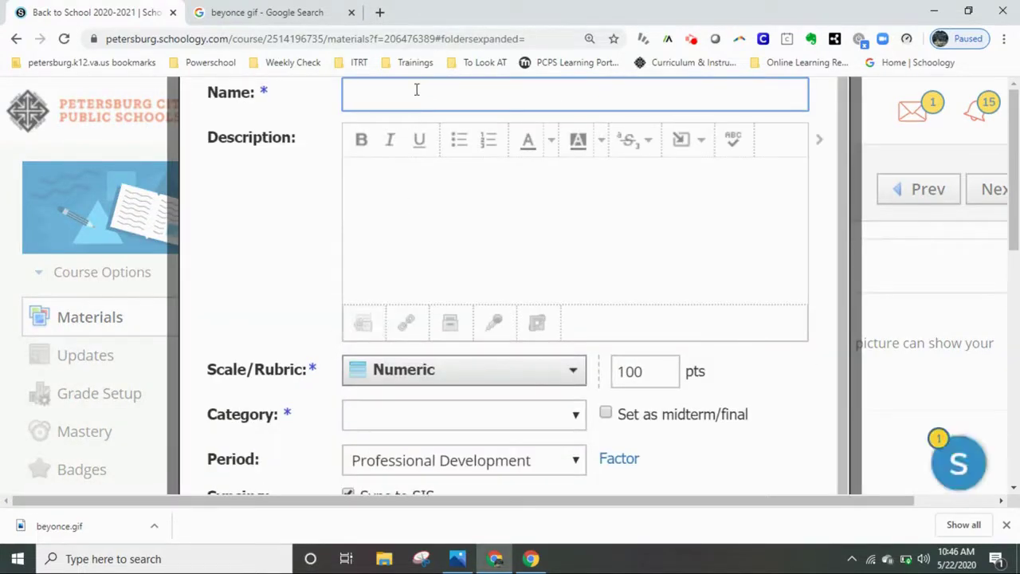
text(Media Album Picture)
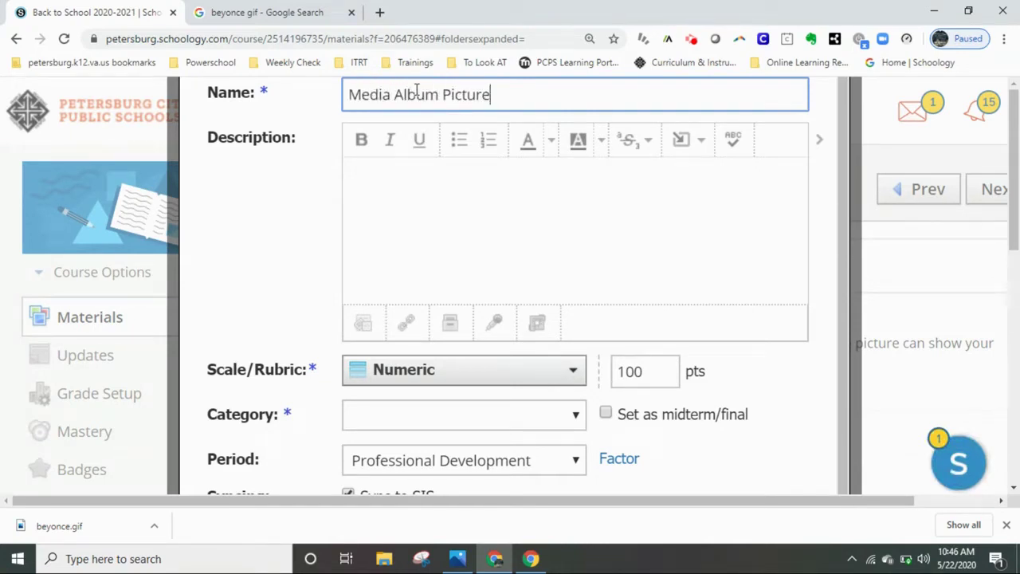
Enter the assignment description "Please submit your picture that will be included in the Media Album. It can not contain curse words or inappropriate images."
click(426, 182)
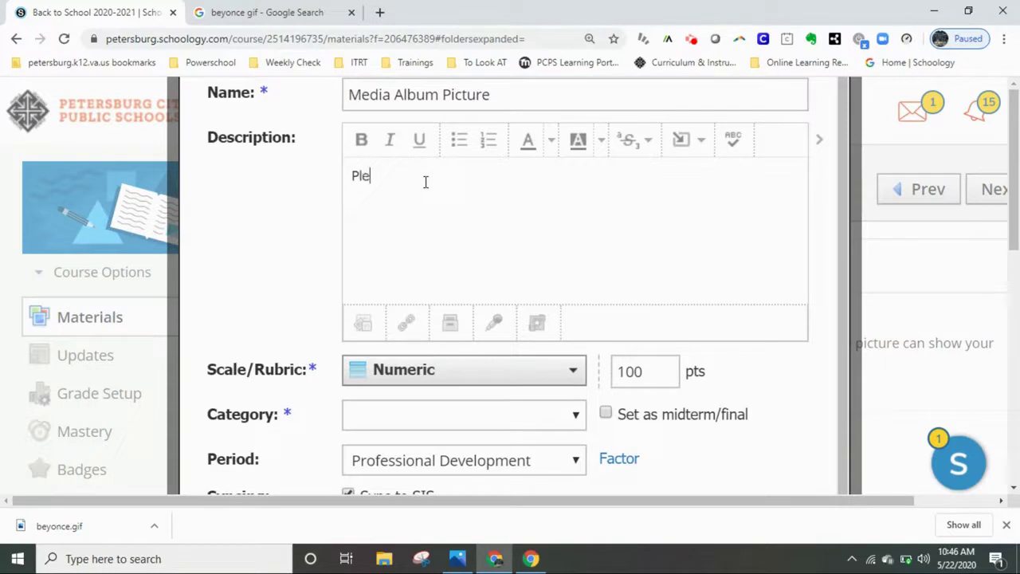
text(Please submit your picture fo)
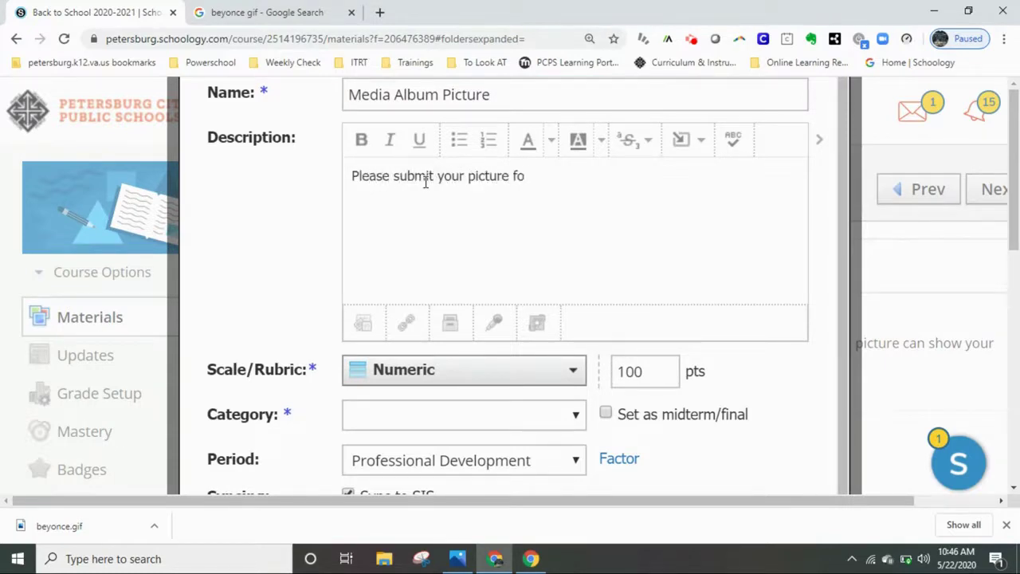
text(rhat will be incl)
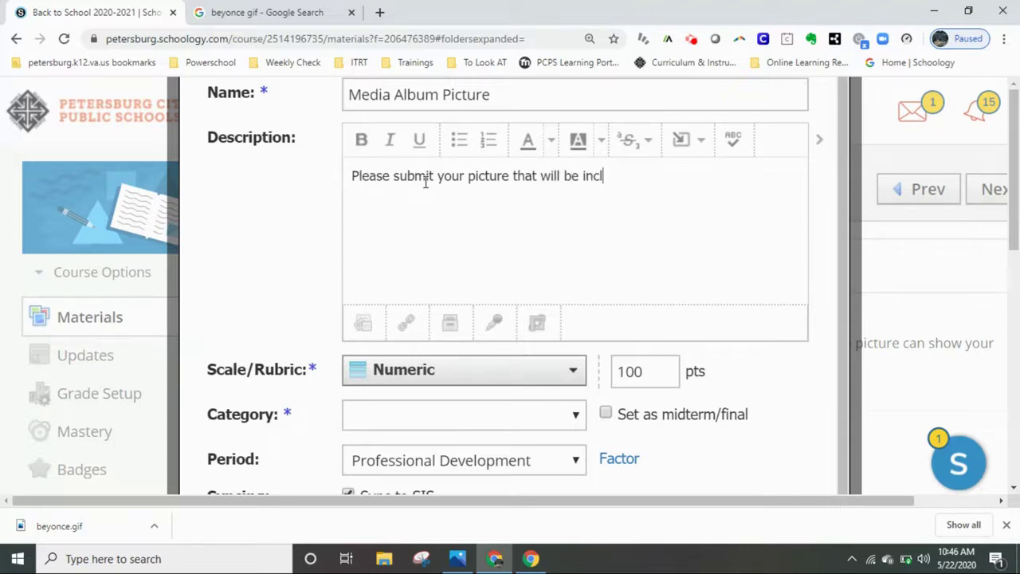
text(uded in the Media)
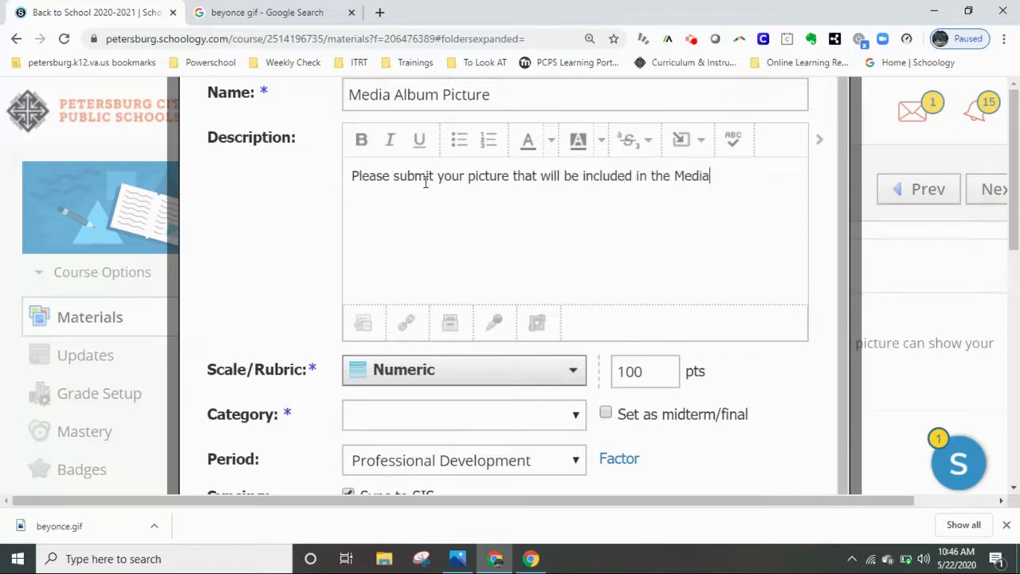
text( Album. It can not contain )
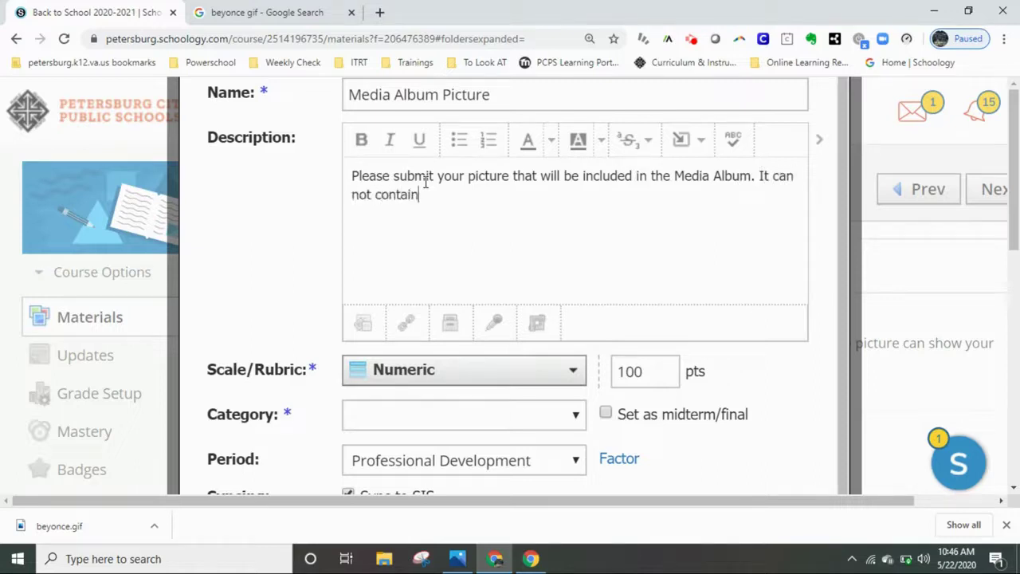
text(curse words, )
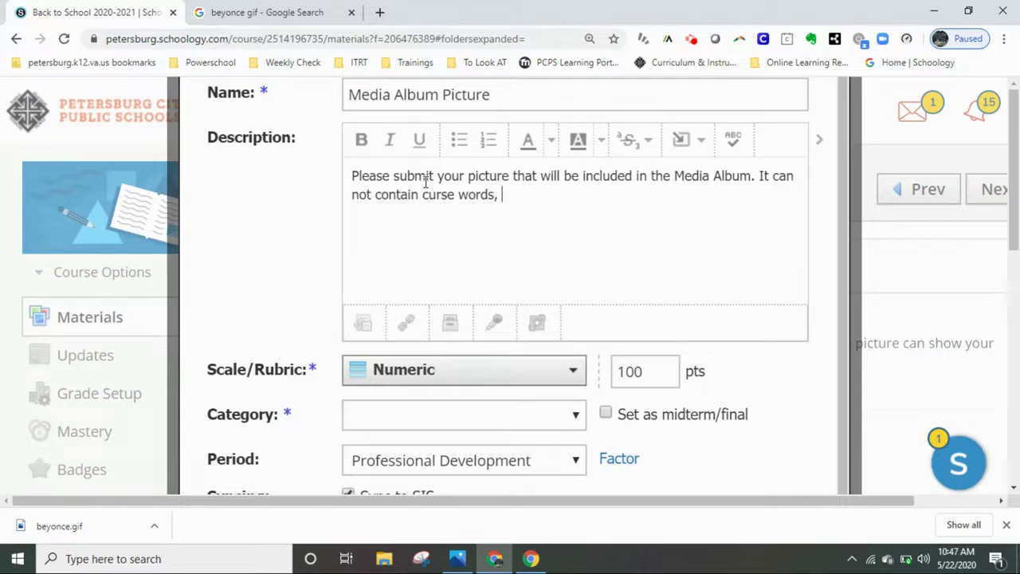
text(inappropriate)
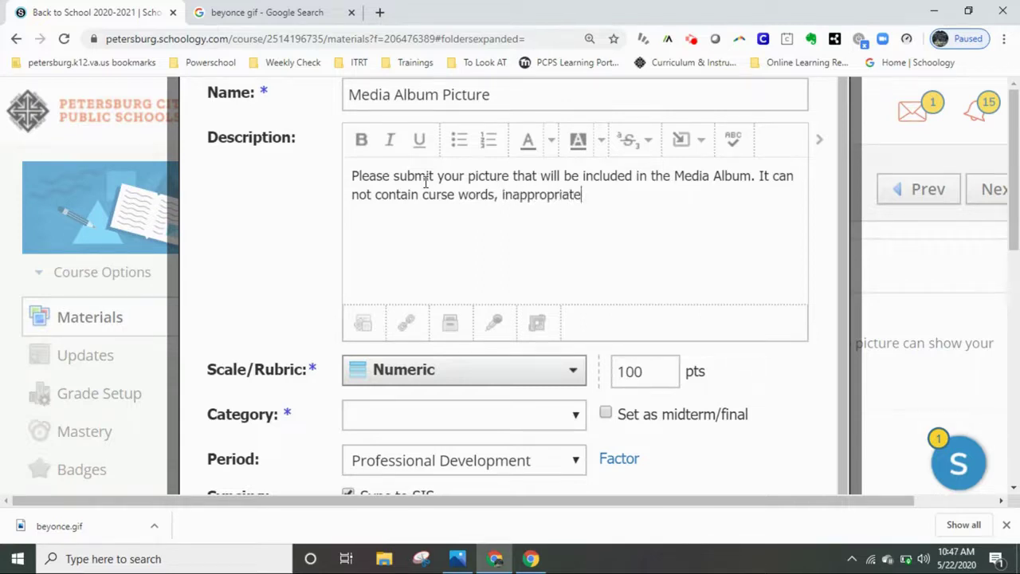
text( images)
key(BackSpace)
key(BackSpace)
text(or)
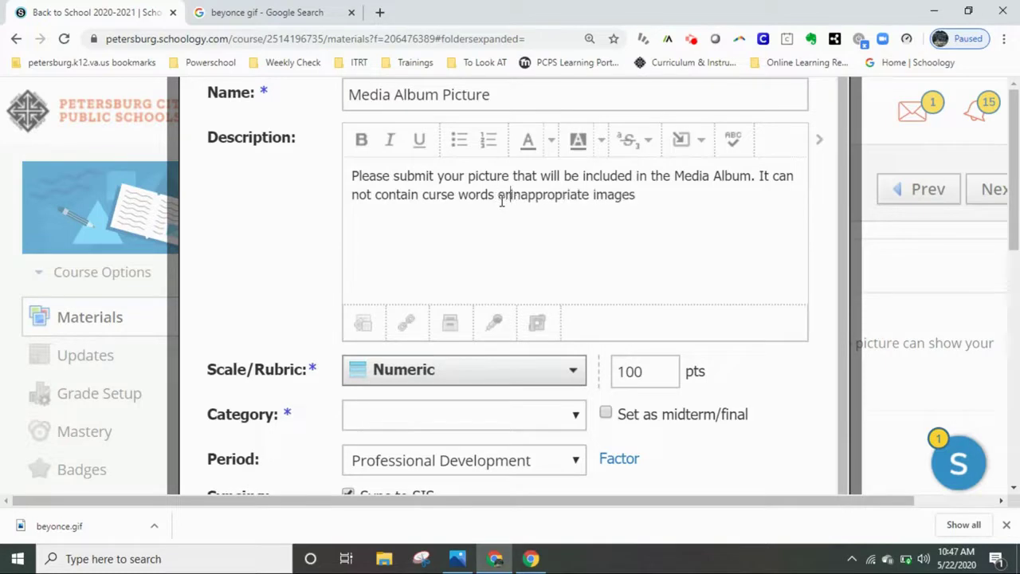
click(646, 200)
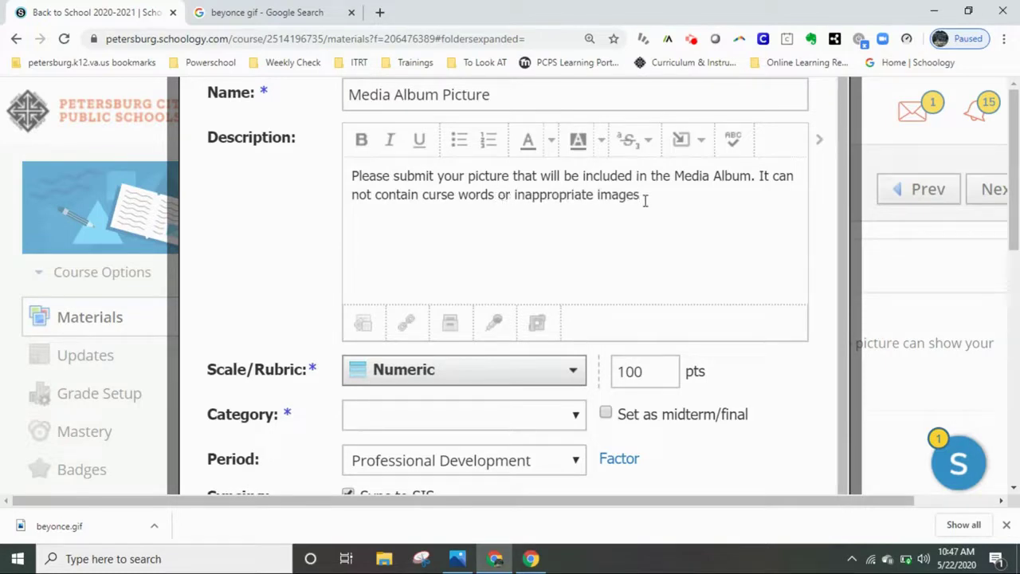
Set the assignment's category to (Ungraded) and period to Professional Development, disable Sync to SIS, and create the assignment
scroll(642, 314, down, 1)
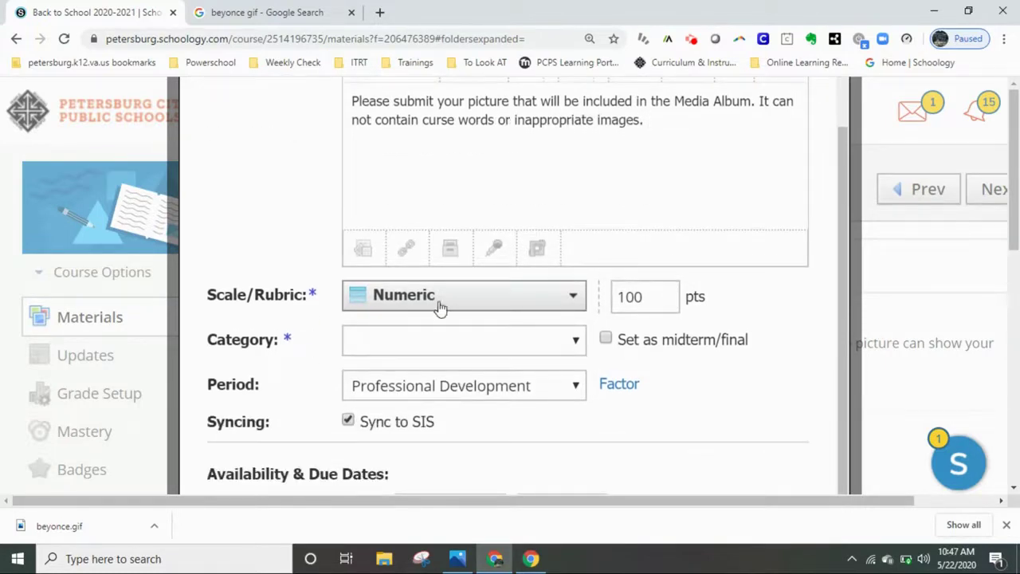
click(437, 351)
click(422, 387)
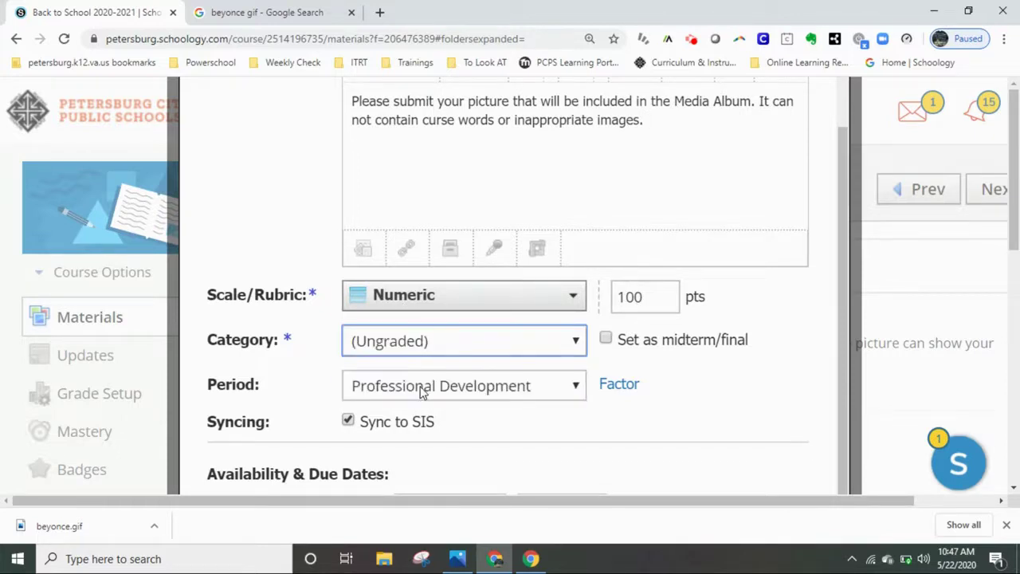
click(481, 389)
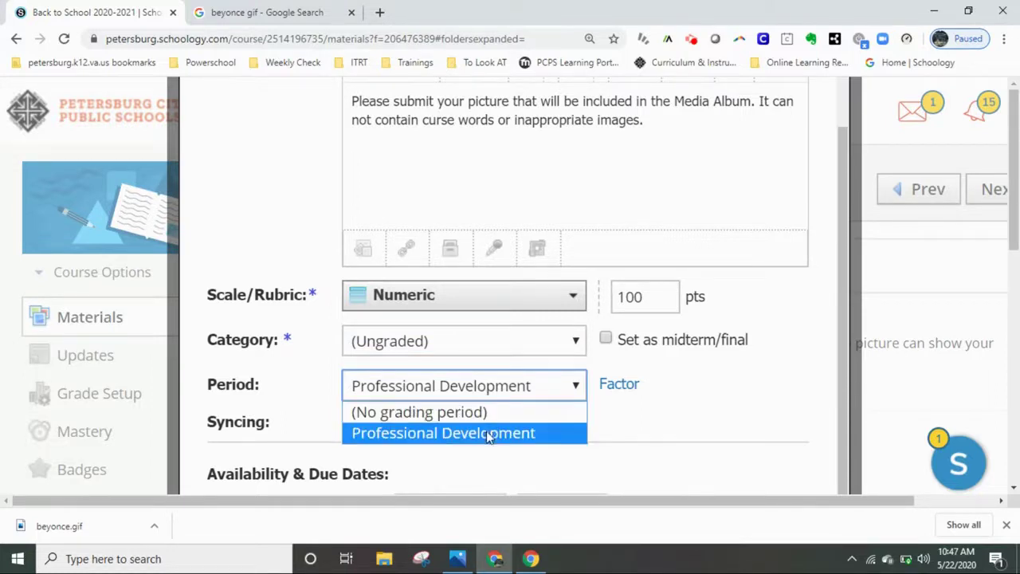
click(490, 433)
click(349, 422)
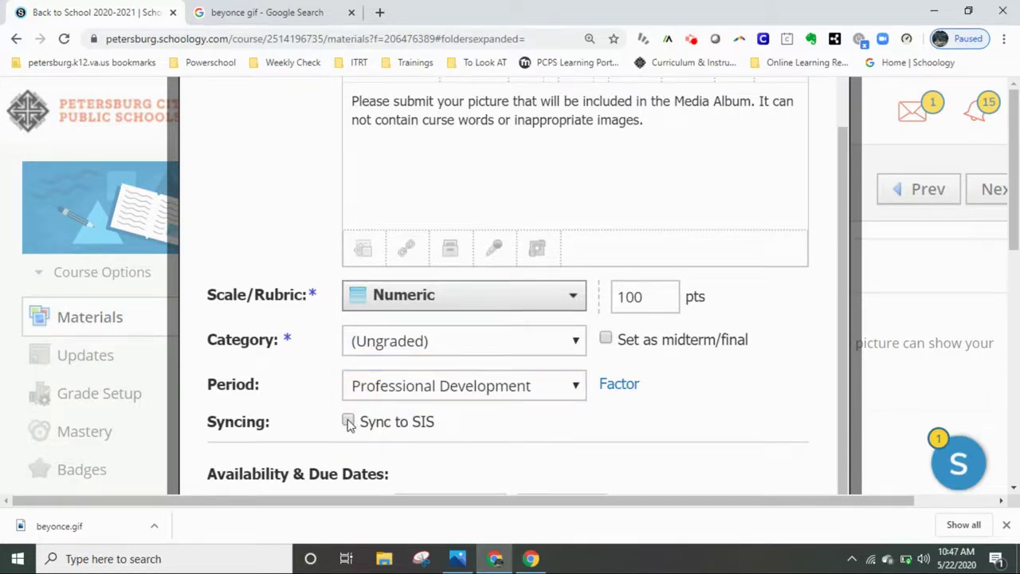
scroll(561, 411, down, 1)
scroll(678, 385, down, 4)
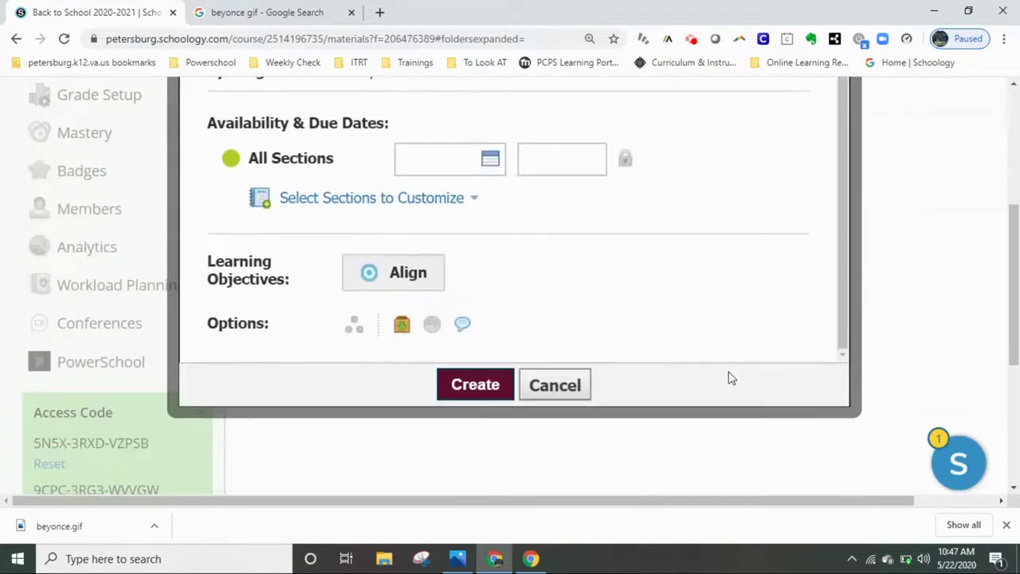
click(471, 386)
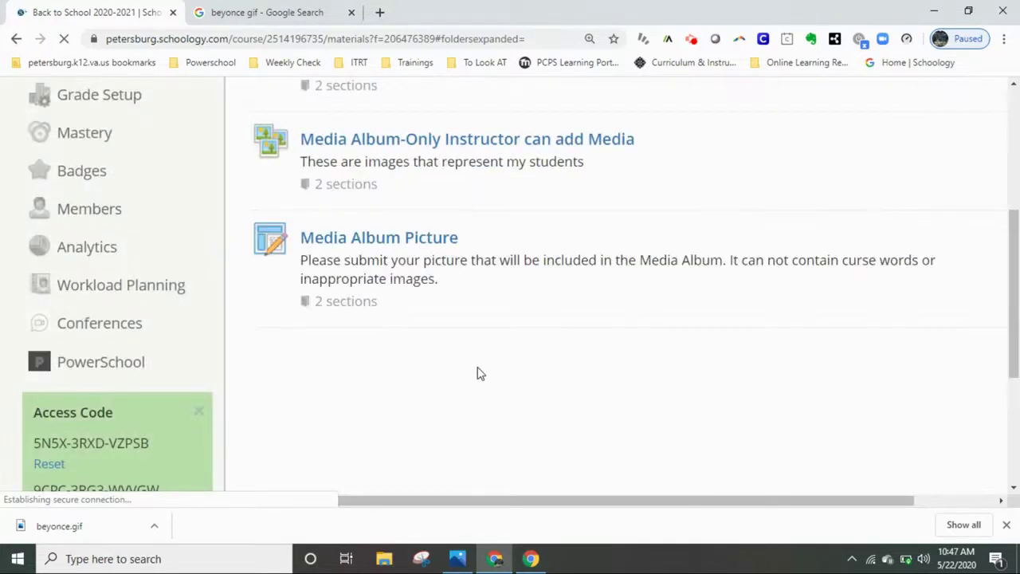
Review the "Media Album Picture" assignment's page with its comments and submissions areas, and return to the Back to School 2020-2021 folder
scroll(479, 374, up, 1)
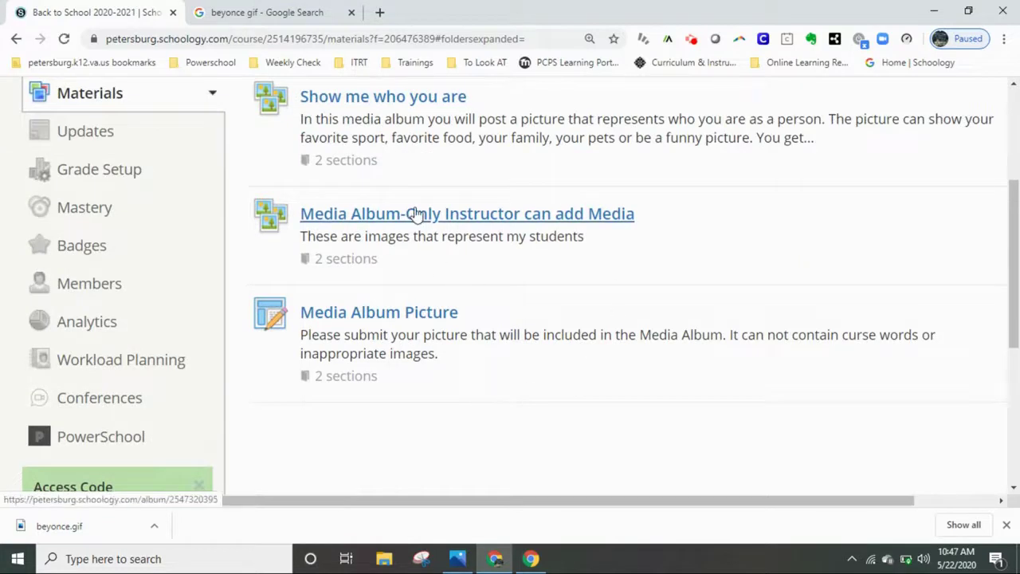
click(376, 316)
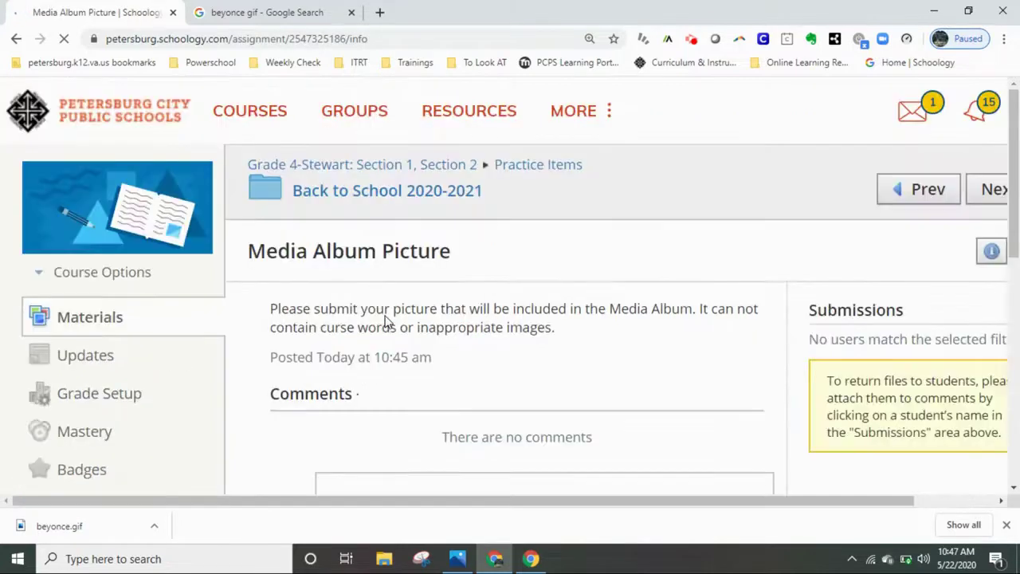
scroll(430, 348, down, 1)
scroll(429, 348, down, 1)
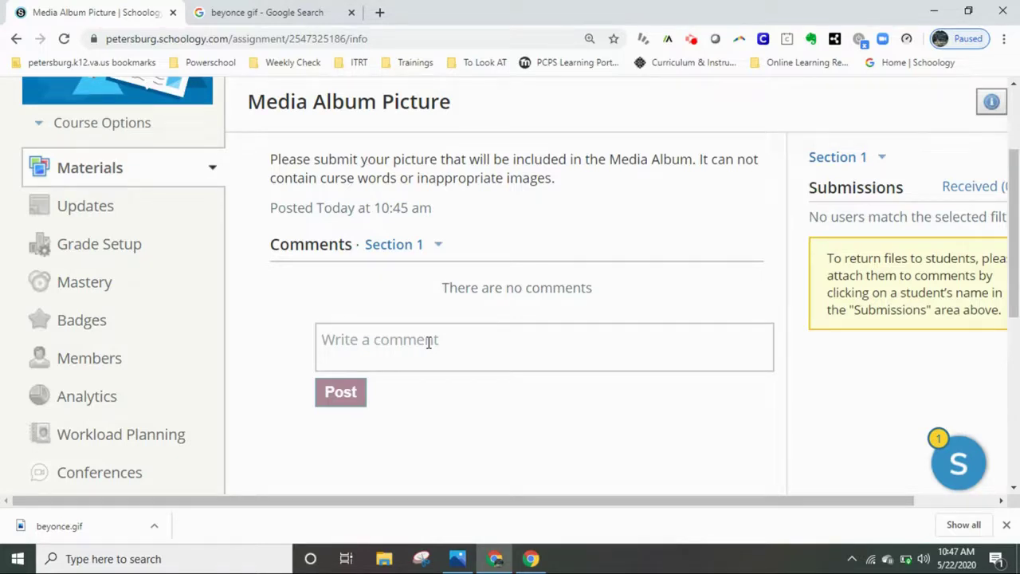
scroll(483, 223, up, 2)
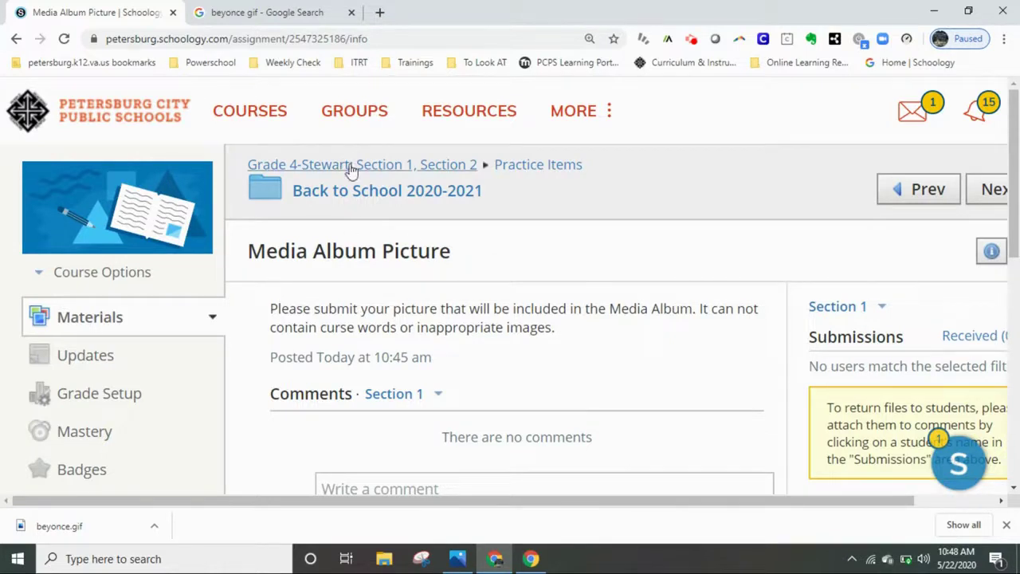
click(342, 193)
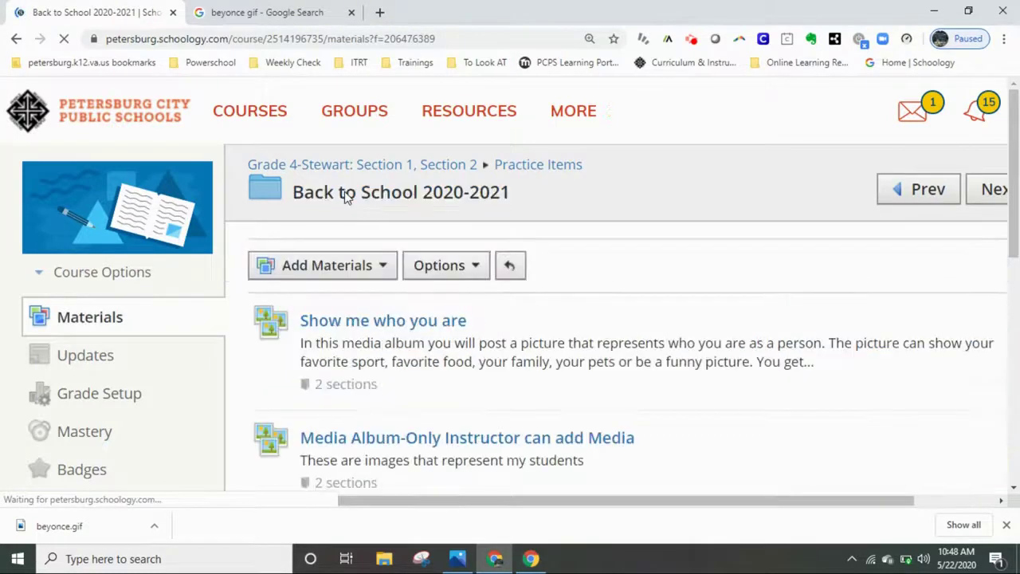
scroll(381, 424, down, 1)
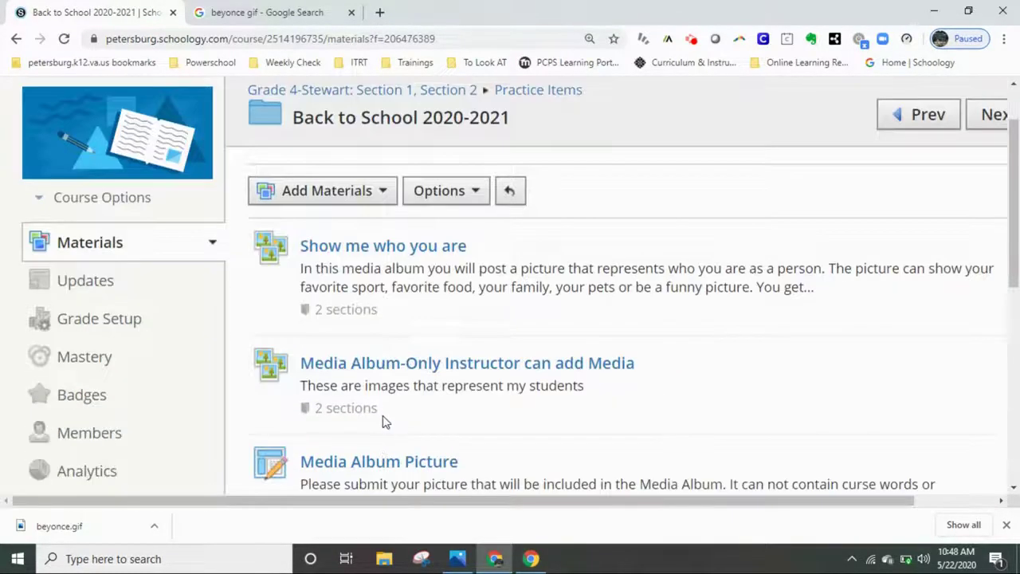